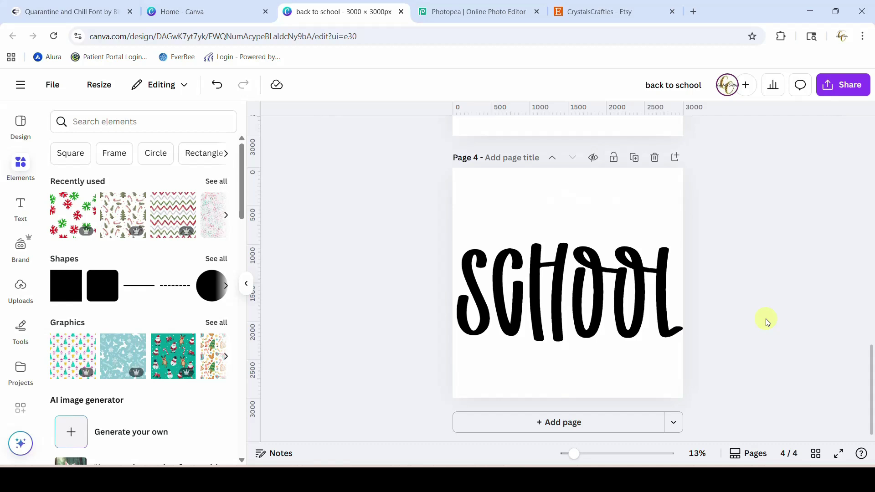
# Download pages 2, 3 and 4 with the separate words BACK, TO and SCHOOL as PNG files
pyautogui.scroll(4, 766, 321)
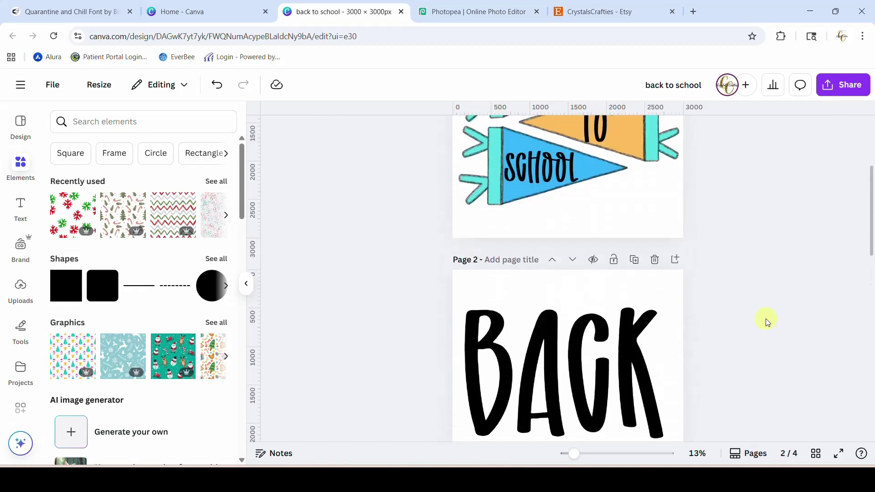
pyautogui.scroll(-2, 765, 319)
pyautogui.scroll(-10, 736, 286)
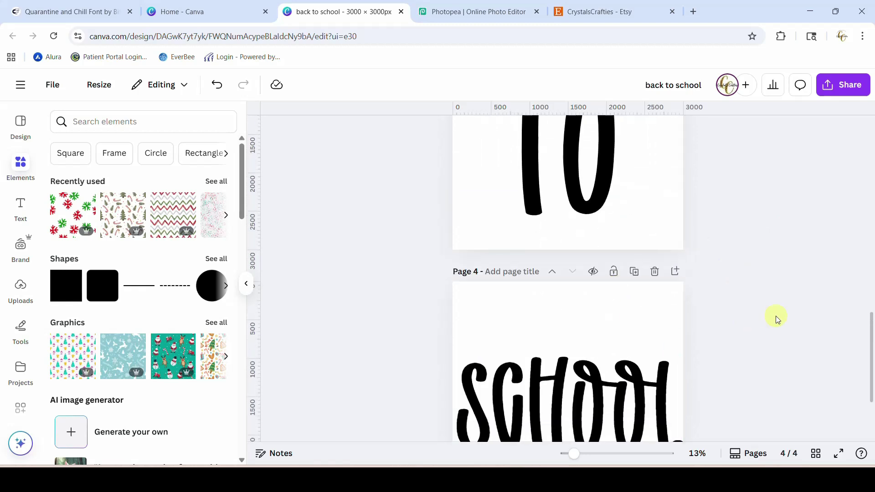
pyautogui.scroll(5, 775, 316)
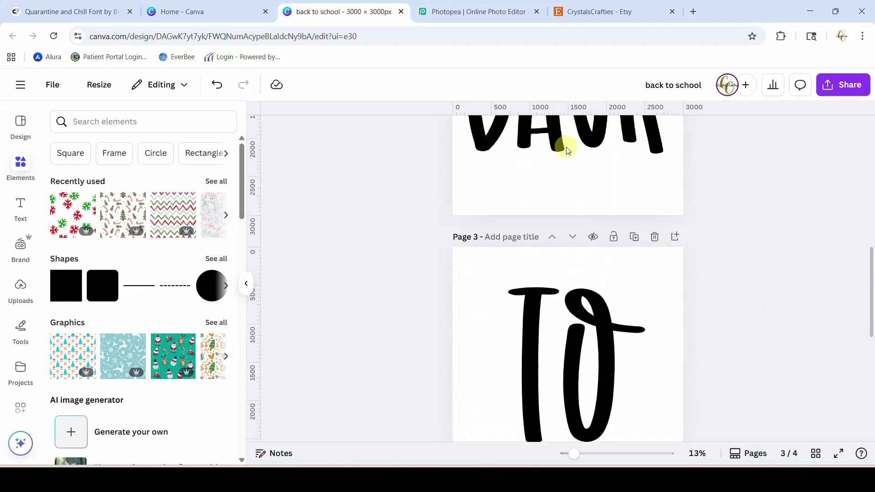
pyautogui.click(843, 85)
pyautogui.click(667, 329)
pyautogui.click(667, 332)
pyautogui.click(674, 196)
pyautogui.click(658, 250)
pyautogui.scroll(-2, 734, 218)
pyautogui.click(734, 224)
pyautogui.click(734, 250)
pyautogui.click(752, 287)
pyautogui.click(711, 385)
# Delete the words BACK, TO and SCHOOL from the three pennants on page 1
pyautogui.scroll(2, 713, 357)
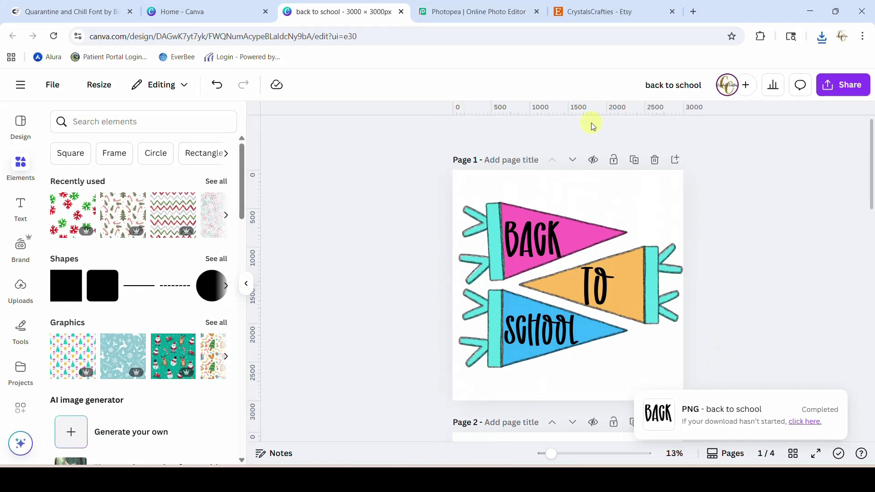
pyautogui.click(529, 248)
pyautogui.press('Delete')
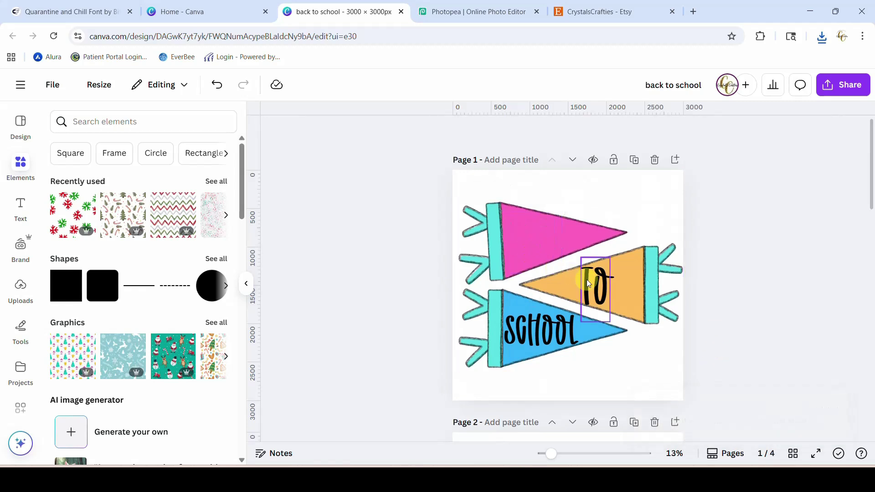
pyautogui.click(586, 280)
pyautogui.press('Delete')
pyautogui.click(532, 323)
pyautogui.press('Delete')
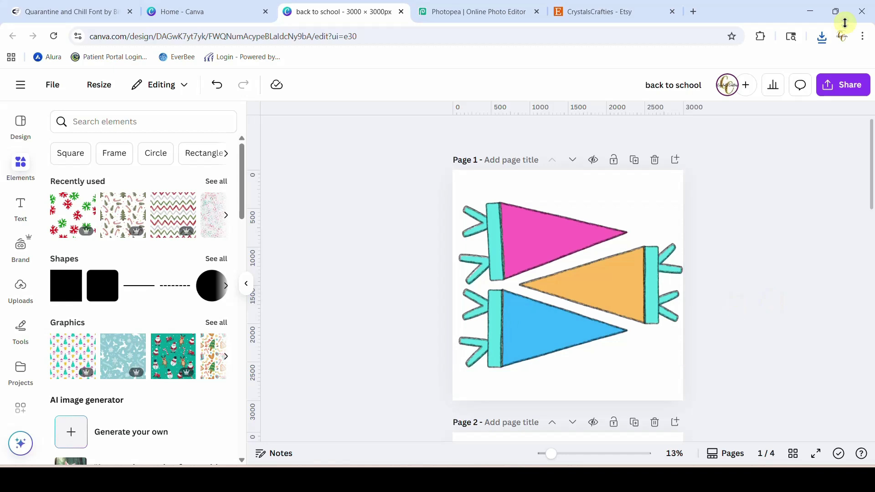
# Download only page 1 with the blank pennants as a PNG
pyautogui.click(844, 86)
pyautogui.click(663, 322)
pyautogui.click(683, 322)
pyautogui.click(658, 196)
pyautogui.click(752, 288)
pyautogui.click(713, 385)
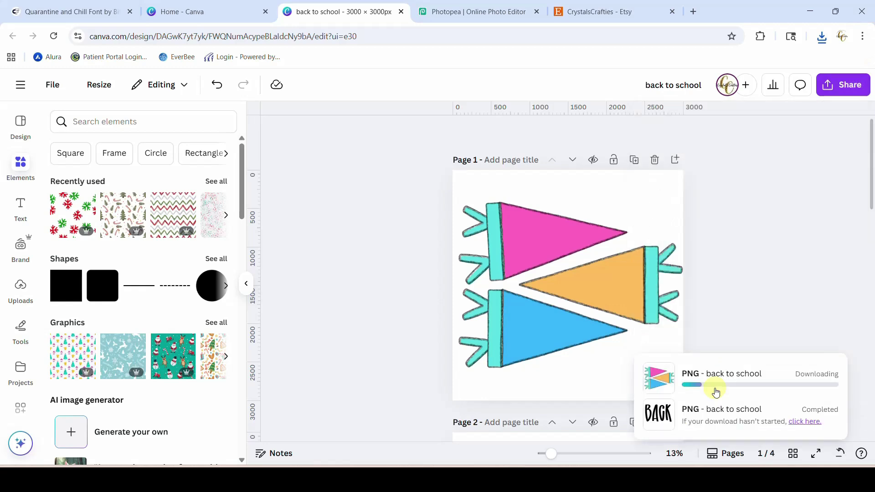
# Switch to Photopea, open the back to school PNG from Downloads, and shift the pennant artwork slightly to centre it horizontally
pyautogui.click(493, 13)
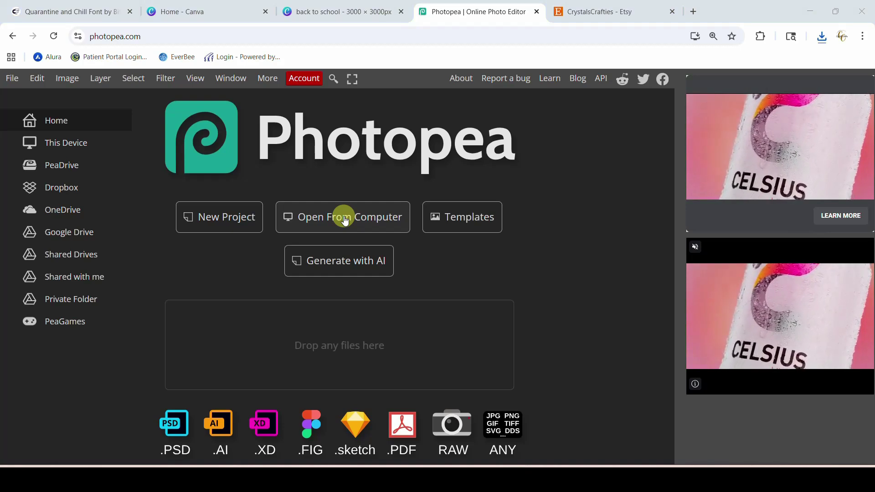
pyautogui.click(345, 221)
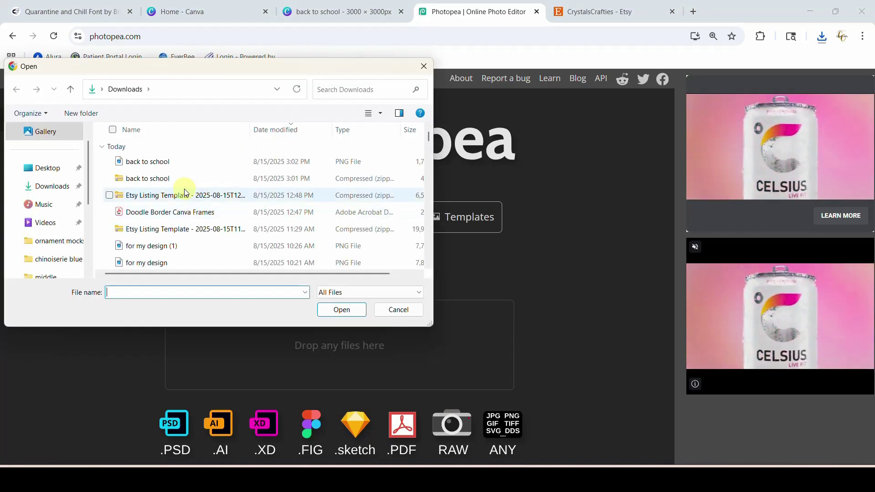
pyautogui.click(136, 163)
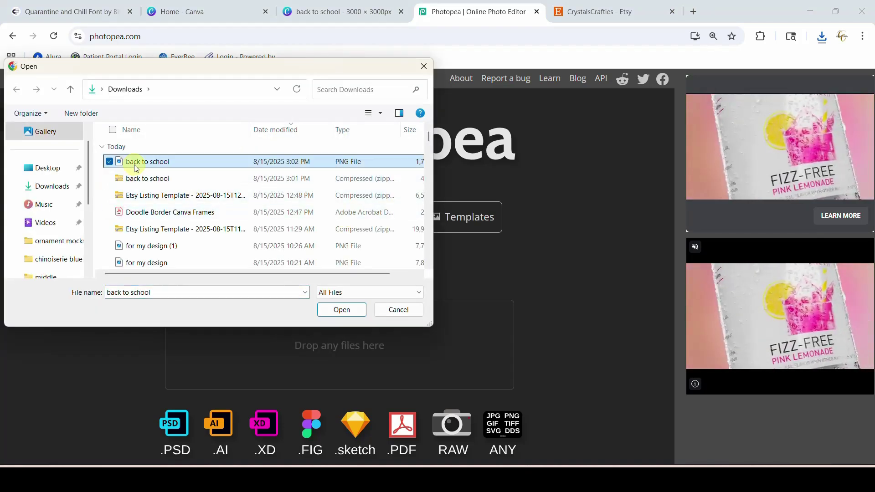
pyautogui.click(339, 311)
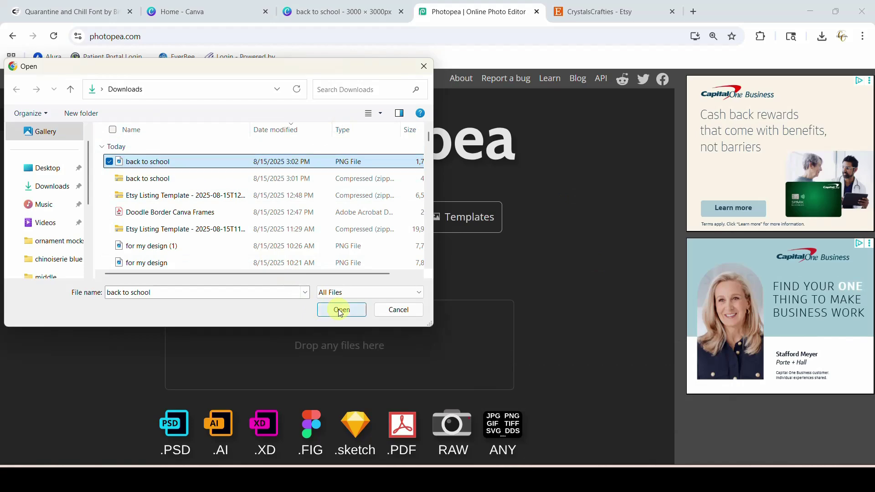
pyautogui.click(353, 310)
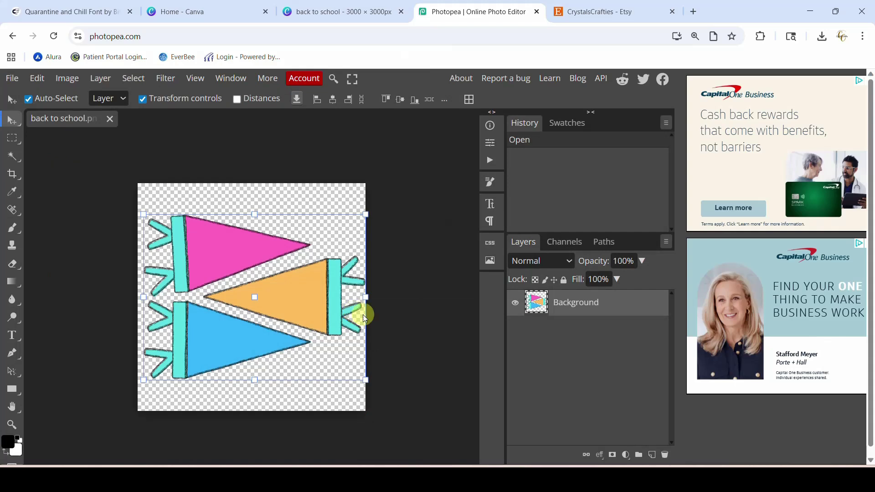
pyautogui.moveTo(254, 318); pyautogui.dragTo(303, 302)
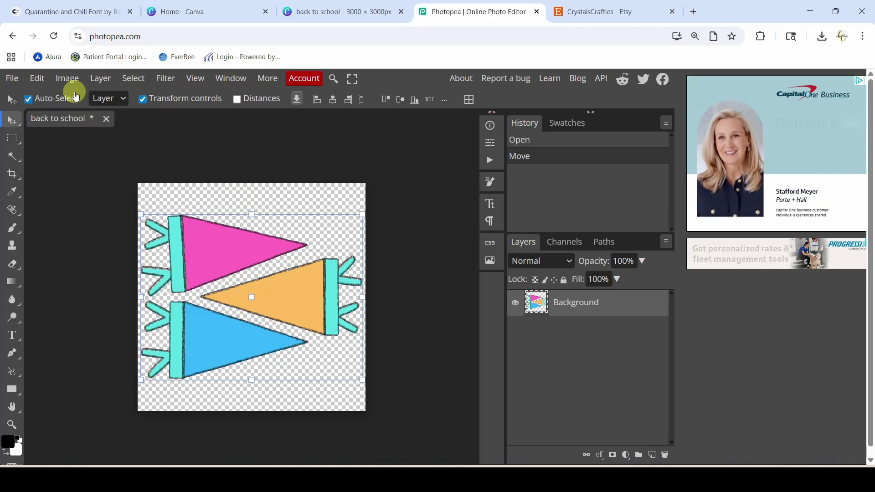
# Place the BACK lettering image, file 2 from the Desktop folder, into the pennant document
pyautogui.click(12, 79)
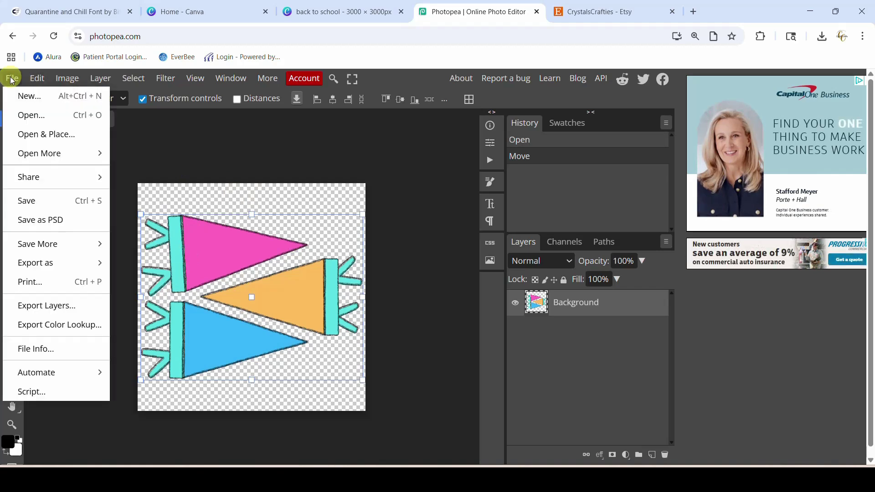
pyautogui.click(33, 134)
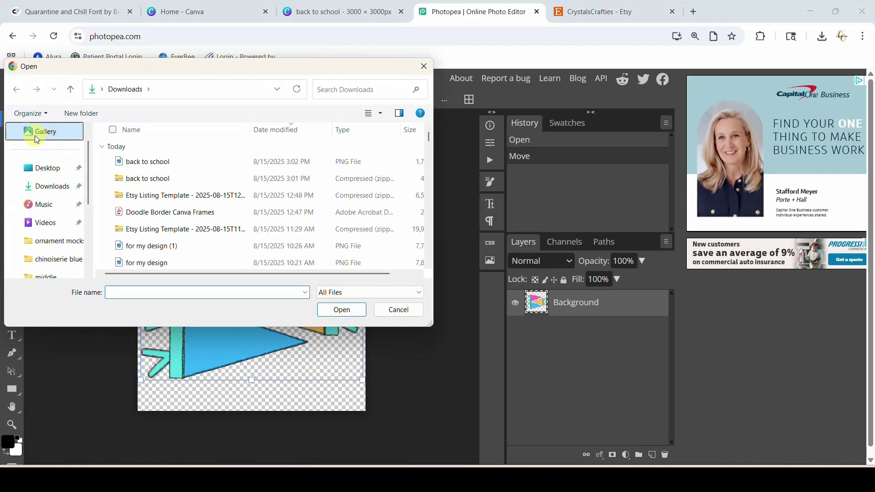
pyautogui.click(45, 169)
pyautogui.scroll(-3, 136, 202)
pyautogui.scroll(-10, 135, 202)
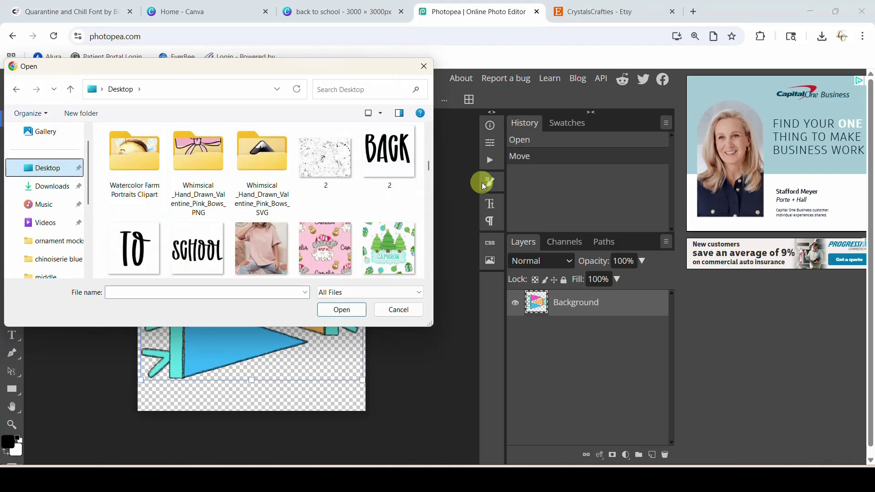
pyautogui.click(389, 155)
pyautogui.click(339, 309)
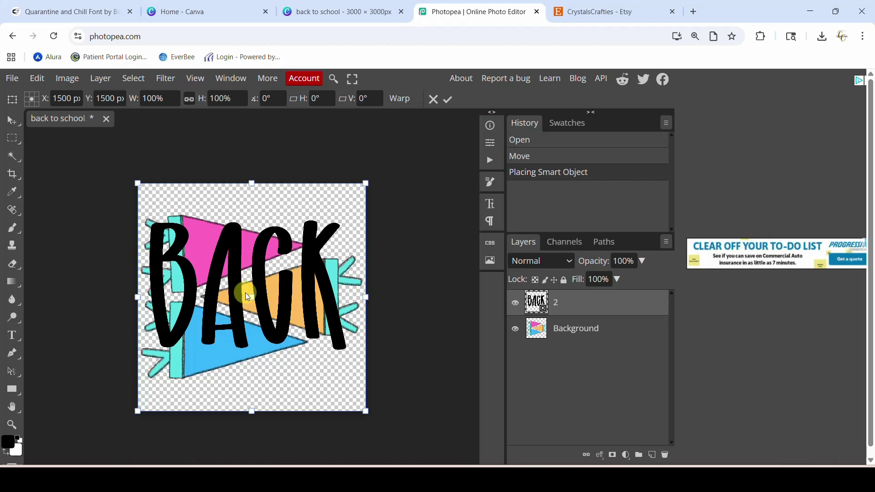
# Try to nudge the placed BACK lettering and convert its layer to a smart object
pyautogui.moveTo(254, 299); pyautogui.dragTo(250, 296)
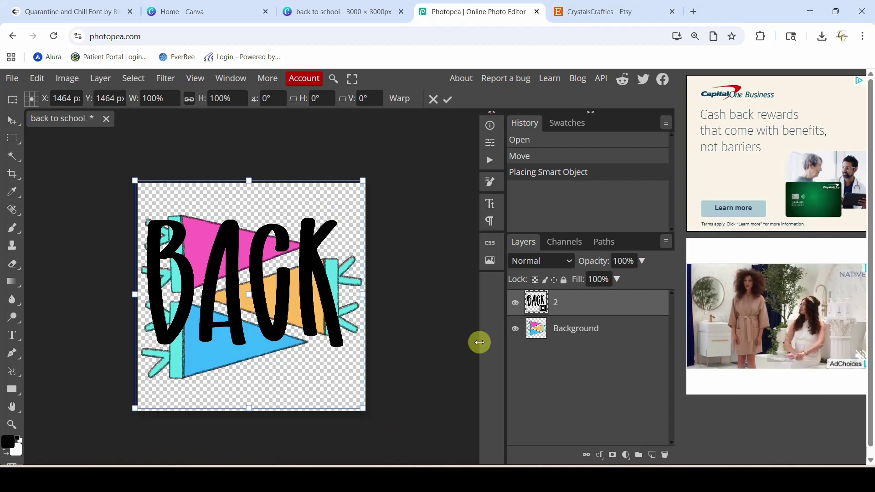
pyautogui.rightClick(576, 308)
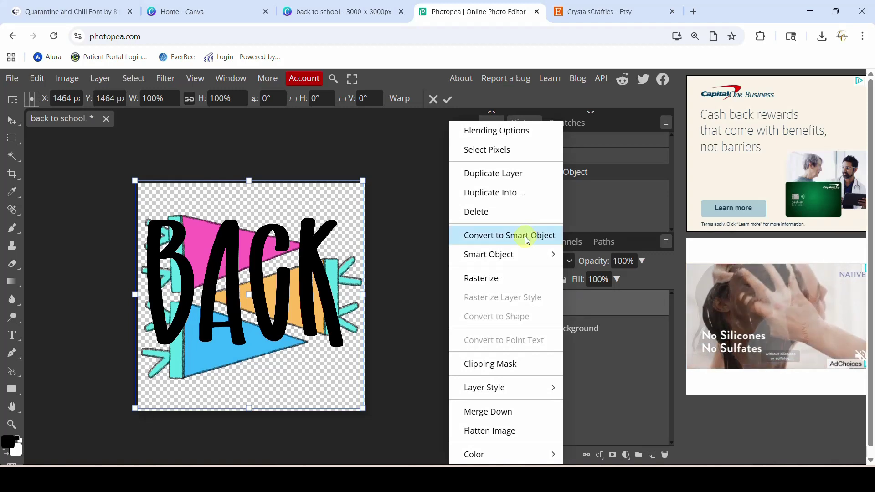
pyautogui.click(496, 236)
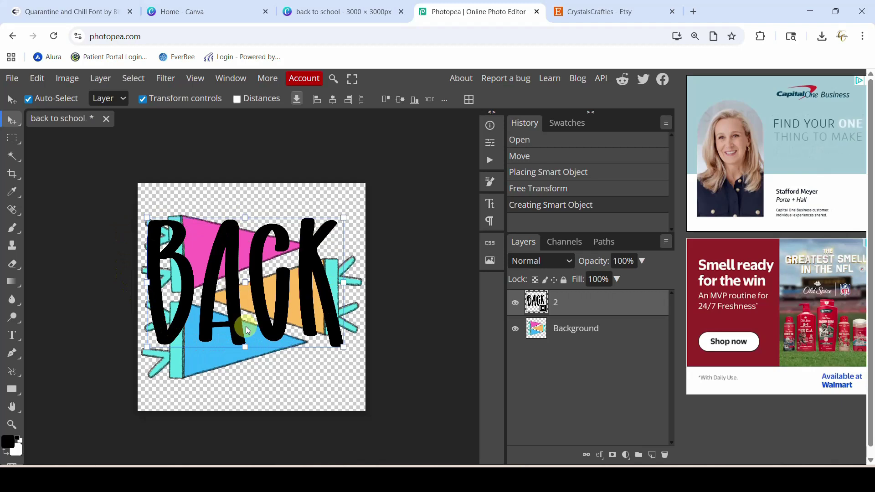
pyautogui.hotkey('ctrl', 'z')
pyautogui.hotkey('ctrl', 'z')
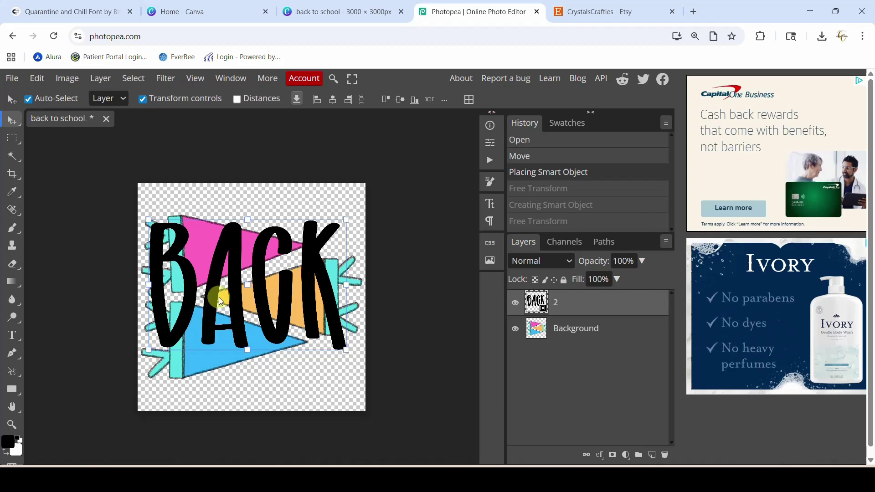
# Scale the BACK lettering down to about 36% and position it at the wide end of the pink pennant
pyautogui.hotkey('ctrl', 't')
pyautogui.moveTo(205, 329); pyautogui.dragTo(215, 321)
pyautogui.moveTo(184, 398); pyautogui.dragTo(300, 256)
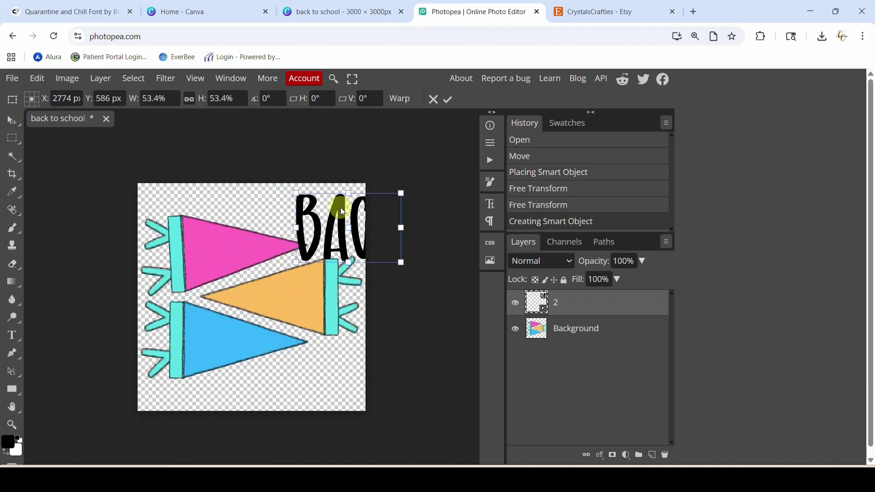
pyautogui.moveTo(296, 208); pyautogui.dragTo(185, 232)
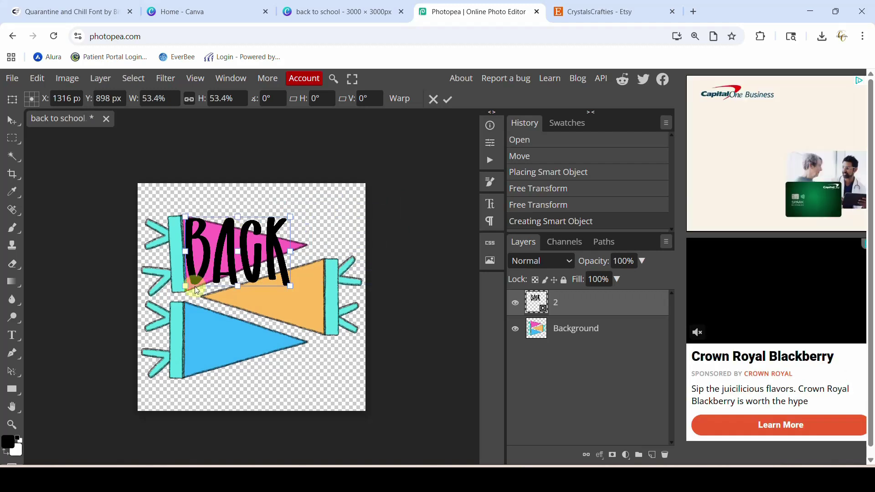
pyautogui.moveTo(197, 280); pyautogui.dragTo(209, 279)
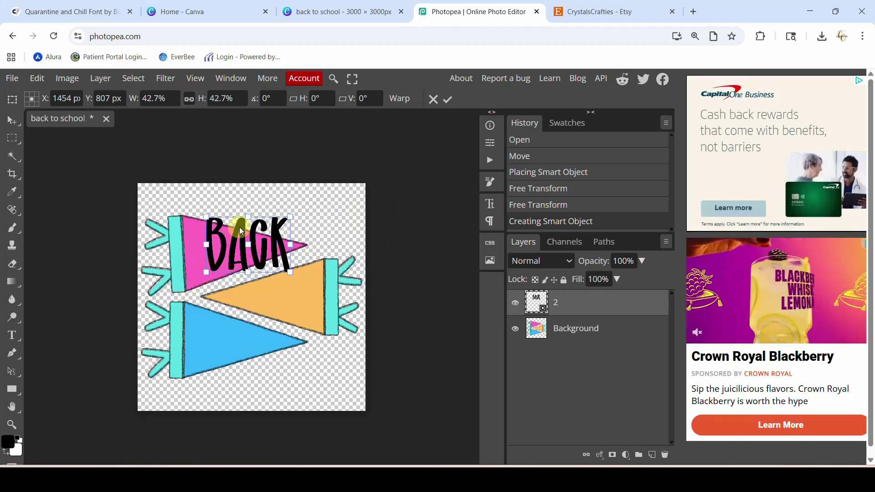
pyautogui.moveTo(241, 239); pyautogui.dragTo(217, 241)
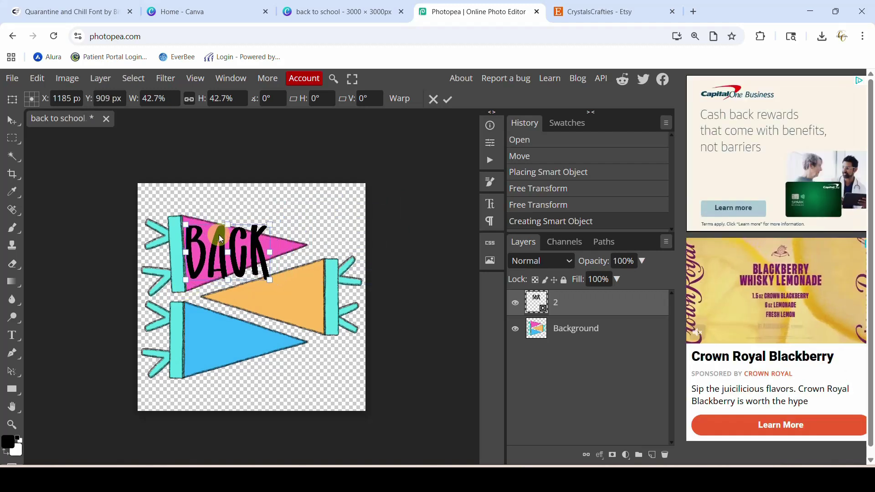
pyautogui.moveTo(190, 284); pyautogui.dragTo(204, 276)
pyautogui.moveTo(249, 235); pyautogui.dragTo(236, 245)
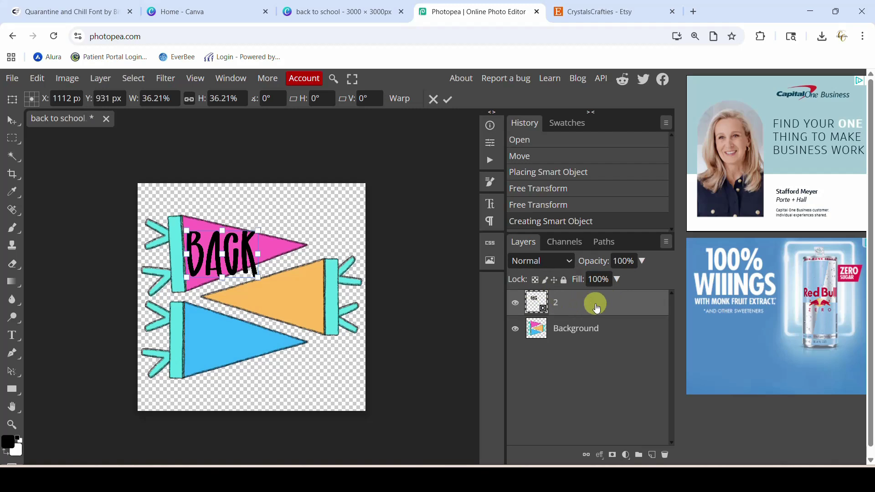
pyautogui.press('Return')
# Rename the lettering layer as BACK
pyautogui.doubleClick(556, 304)
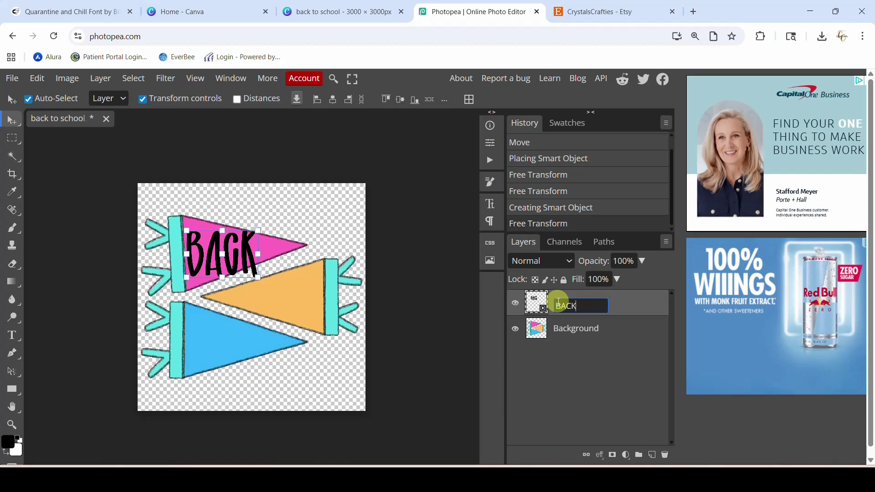
pyautogui.click(621, 299)
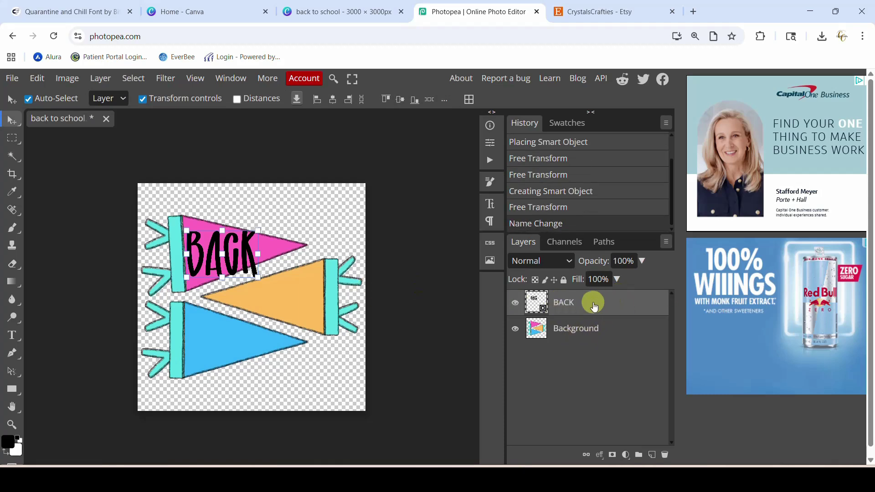
# Warp the BACK lettering so it tapers along the edges of the pink pennant, and apply the warp
pyautogui.click(38, 79)
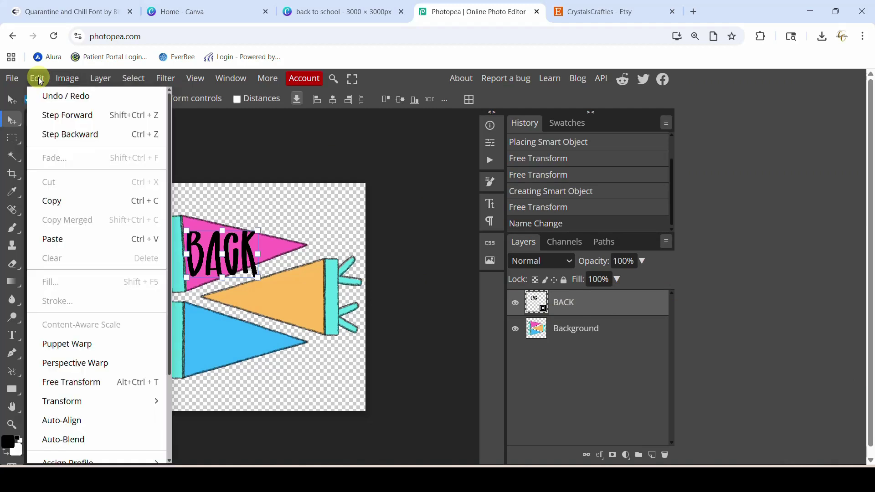
pyautogui.click(38, 79)
pyautogui.click(38, 78)
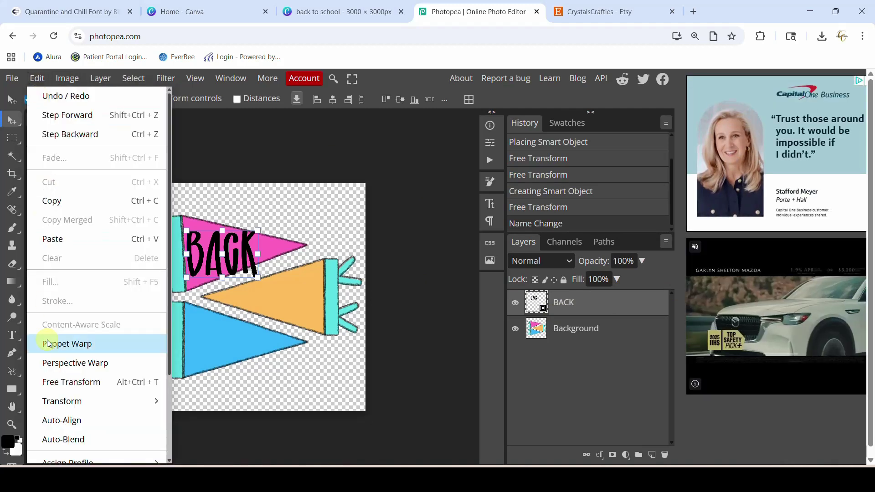
pyautogui.moveTo(54, 403)
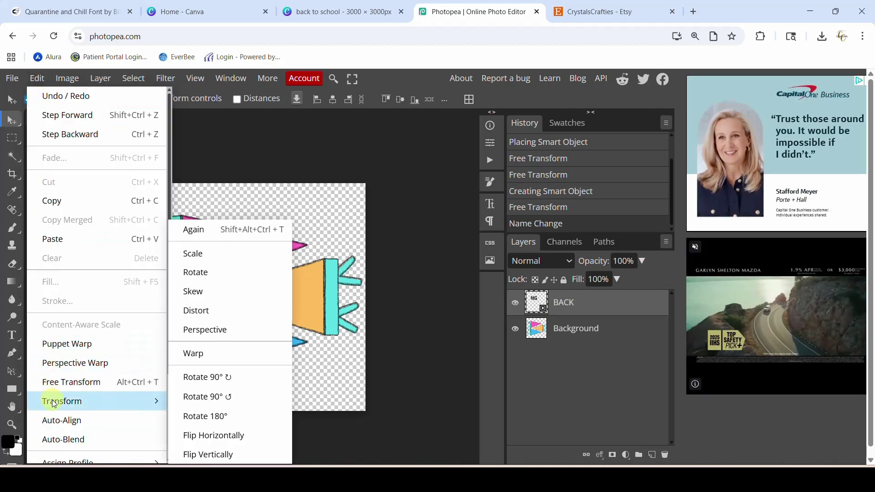
pyautogui.click(185, 354)
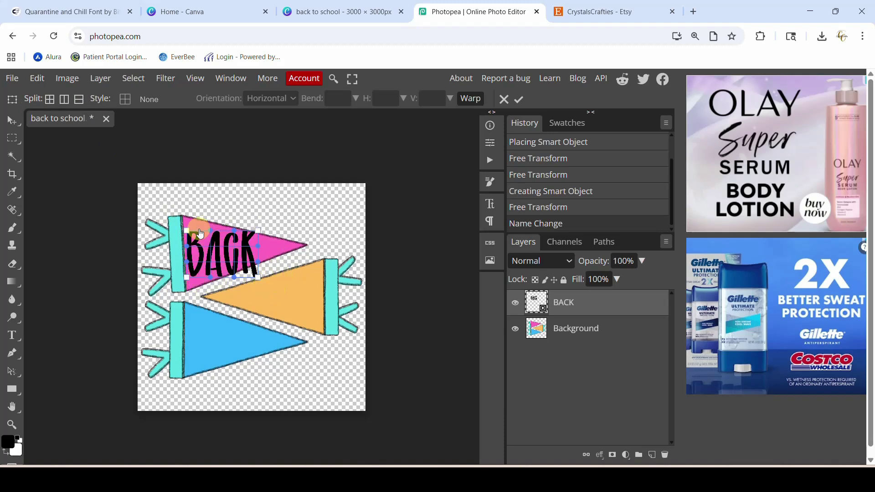
pyautogui.moveTo(188, 237); pyautogui.dragTo(187, 225)
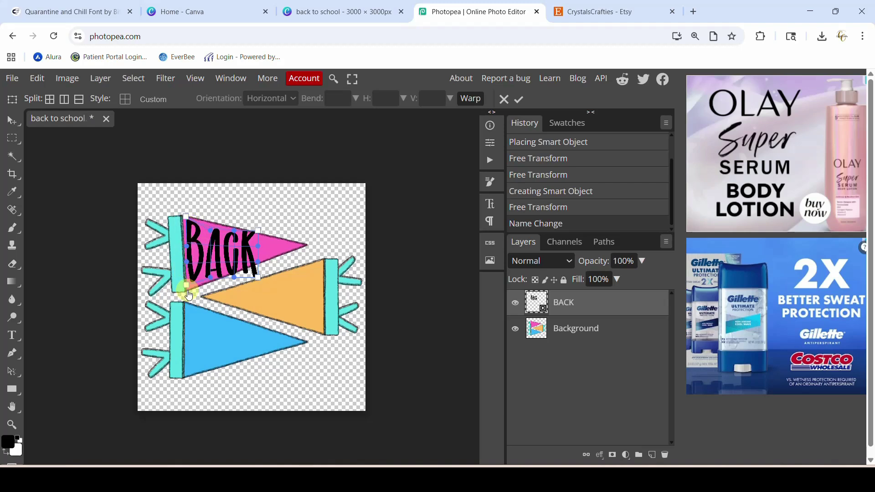
pyautogui.moveTo(257, 283); pyautogui.dragTo(285, 260)
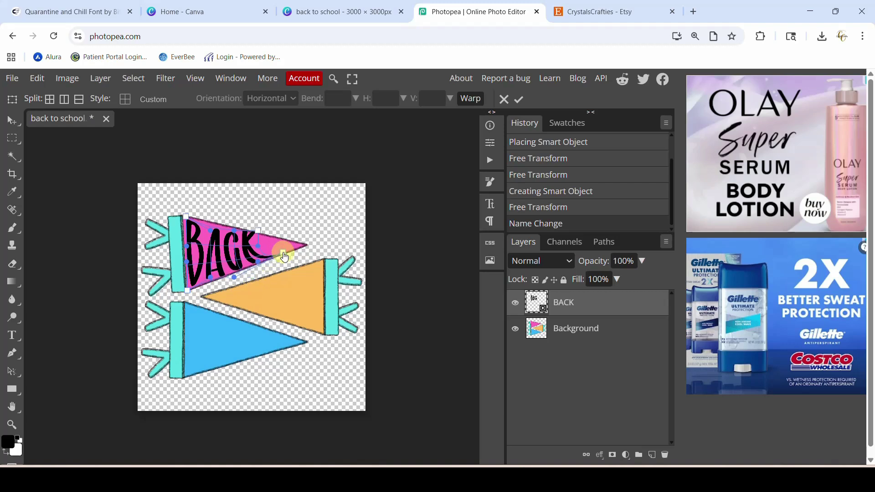
pyautogui.moveTo(276, 243); pyautogui.dragTo(285, 247)
pyautogui.moveTo(293, 248)
pyautogui.mouseDown()
pyautogui.moveTo(261, 252)
pyautogui.moveTo(290, 249)
pyautogui.mouseUp()
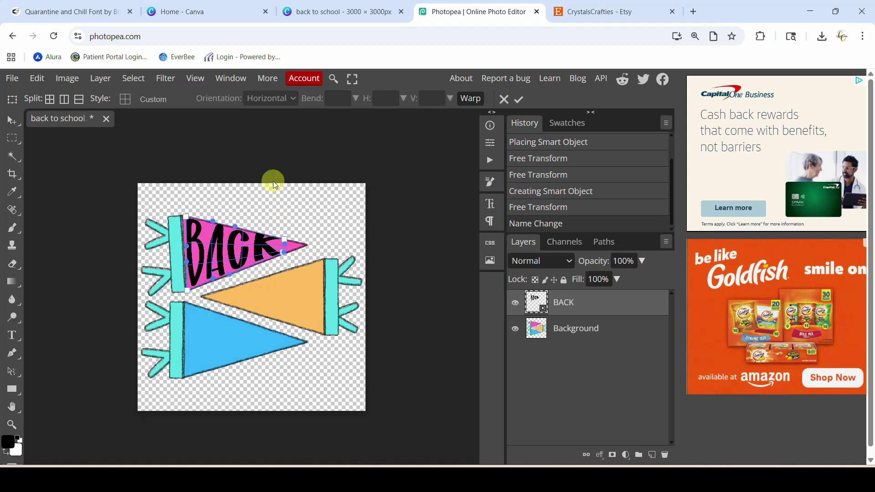
pyautogui.click(519, 101)
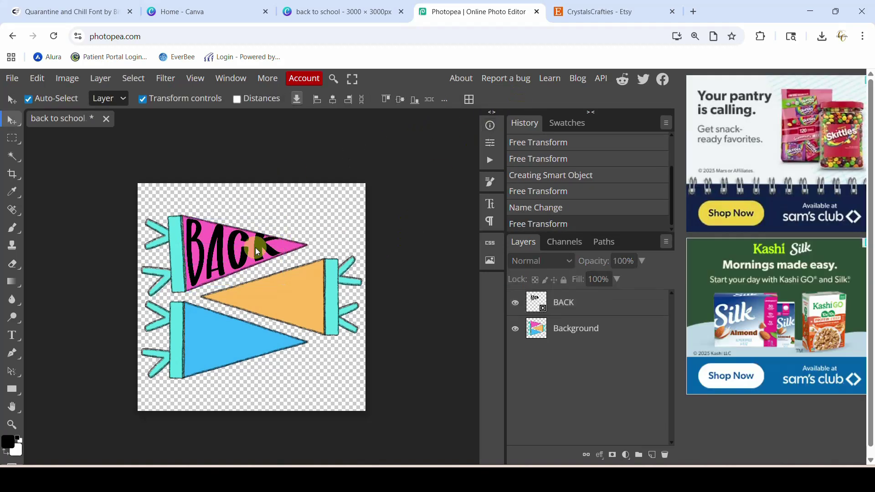
pyautogui.click(243, 255)
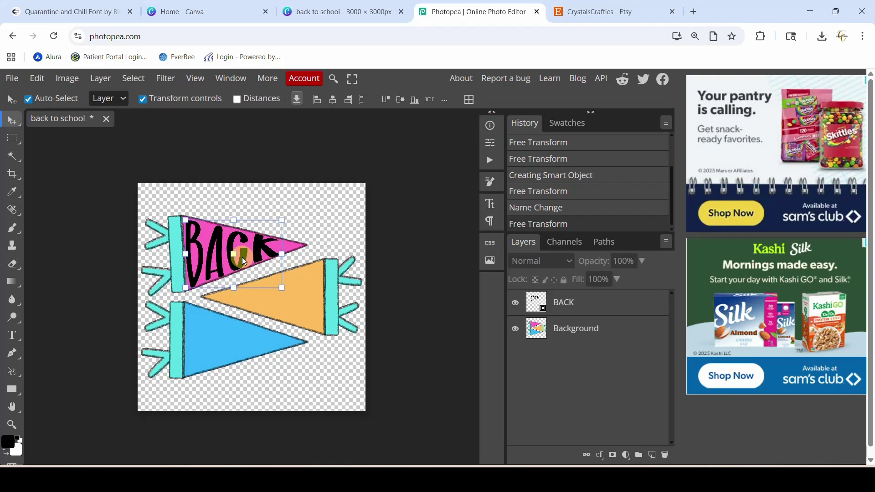
pyautogui.click(242, 257)
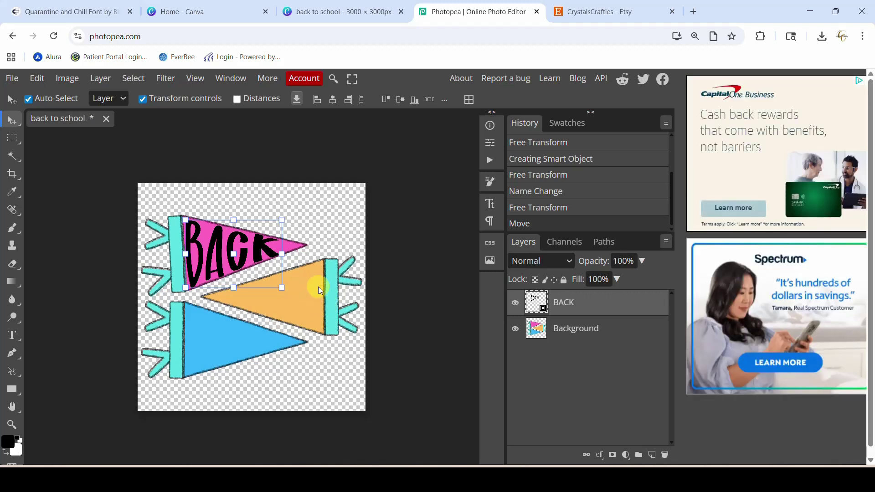
# Place the SCHOOL lettering image, file 4 from the Desktop folder, into the document and convert its layer to a smart object
pyautogui.click(14, 78)
pyautogui.click(20, 135)
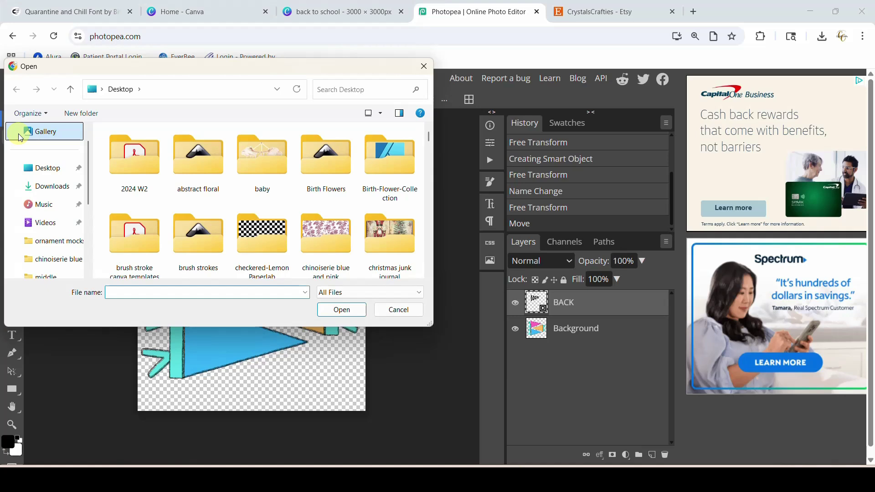
pyautogui.scroll(-10, 260, 178)
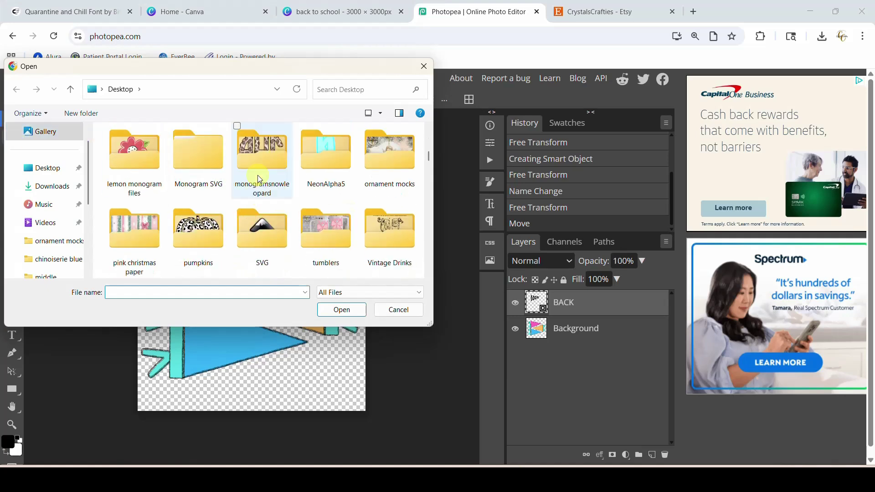
pyautogui.click(200, 225)
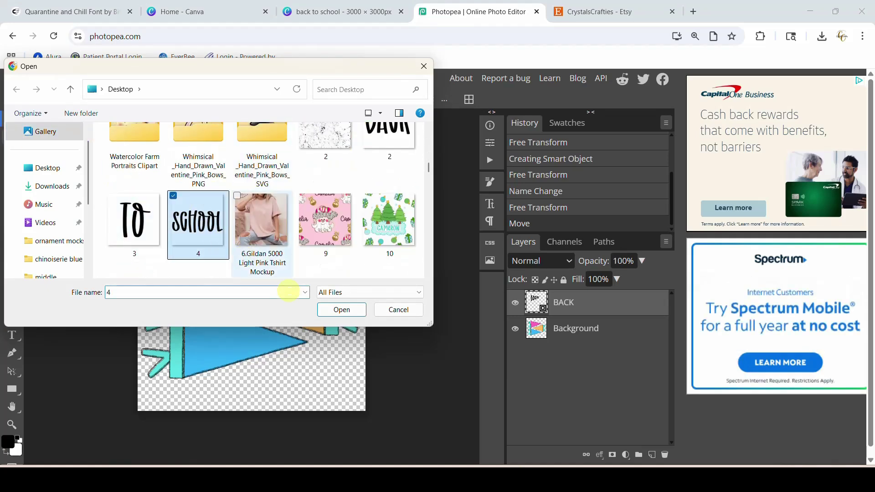
pyautogui.click(342, 310)
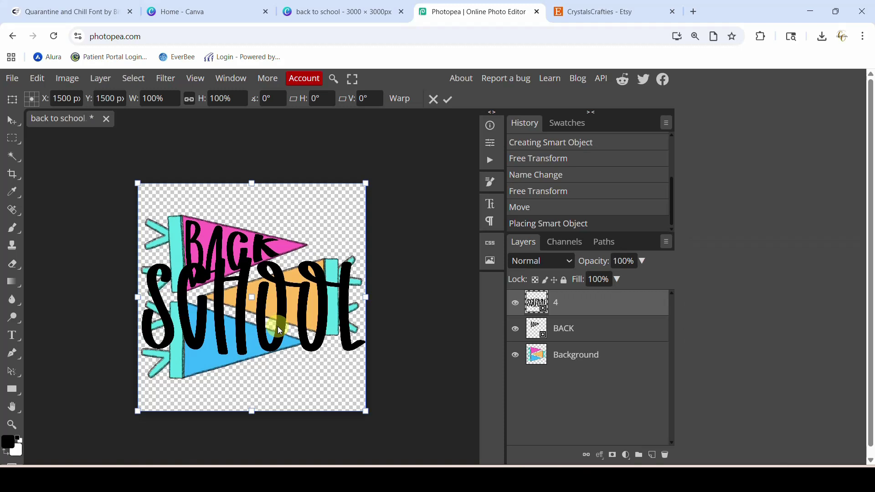
pyautogui.rightClick(572, 304)
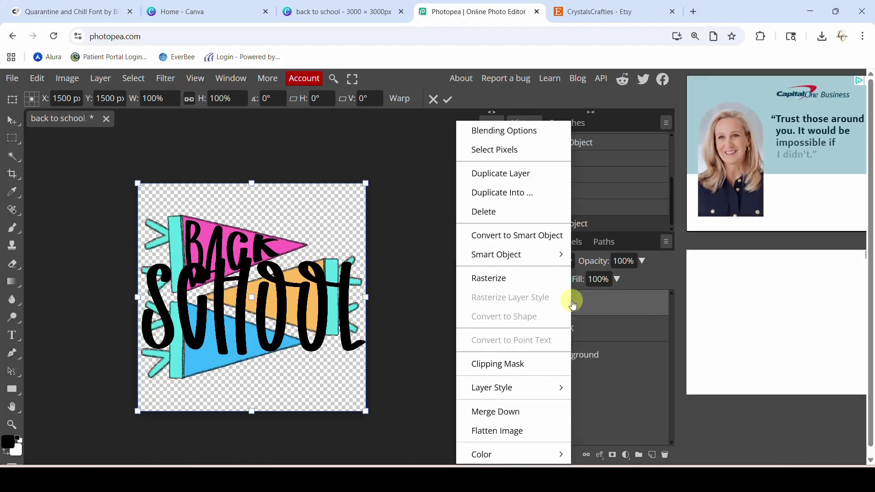
pyautogui.click(523, 237)
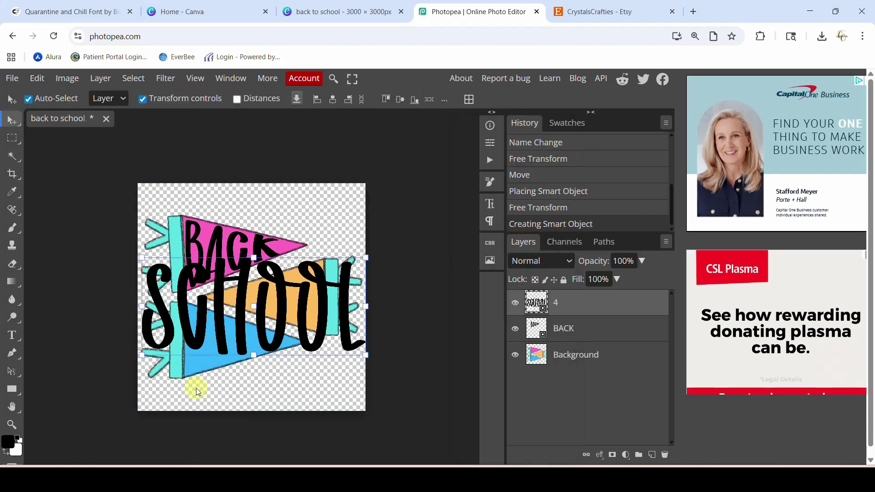
# Rename the newly placed lettering layer as SCHOOL
pyautogui.doubleClick(567, 305)
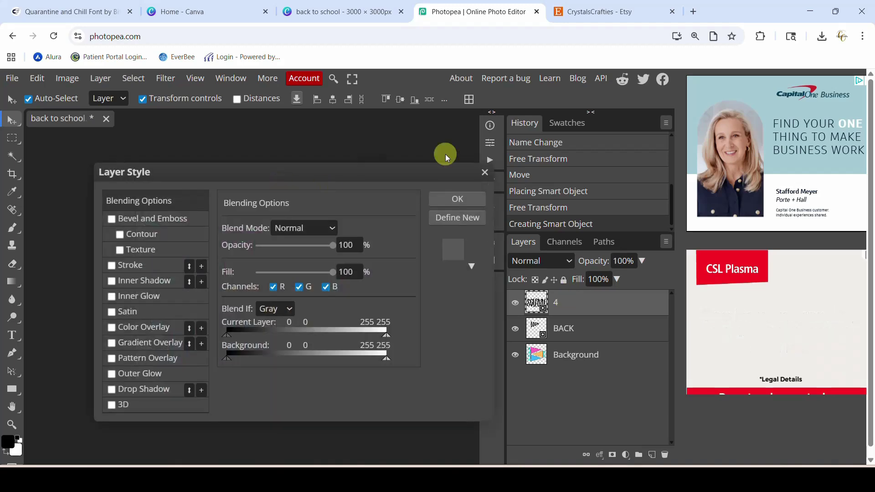
pyautogui.click(485, 172)
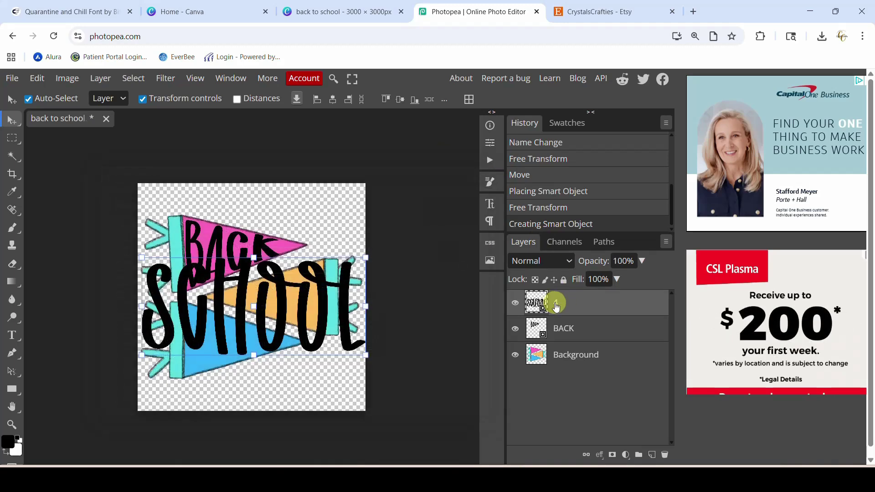
pyautogui.doubleClick(554, 304)
pyautogui.write('SCGO')
pyautogui.press('BackSpace')
pyautogui.press('BackSpace')
pyautogui.write('HOOL')
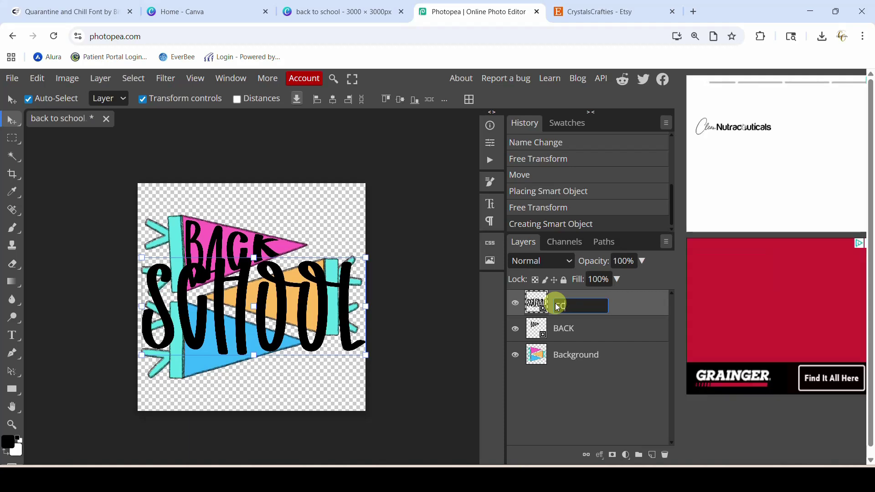
pyautogui.click(463, 368)
# Scale the SCHOOL lettering down to about 42% and position it at the wide end of the blue pennant
pyautogui.click(635, 305)
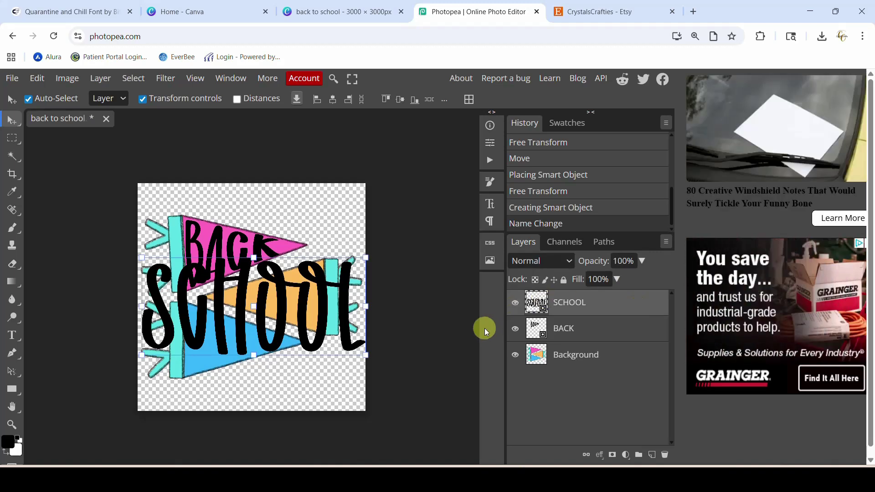
pyautogui.moveTo(146, 358); pyautogui.dragTo(272, 300)
pyautogui.moveTo(341, 279); pyautogui.dragTo(282, 363)
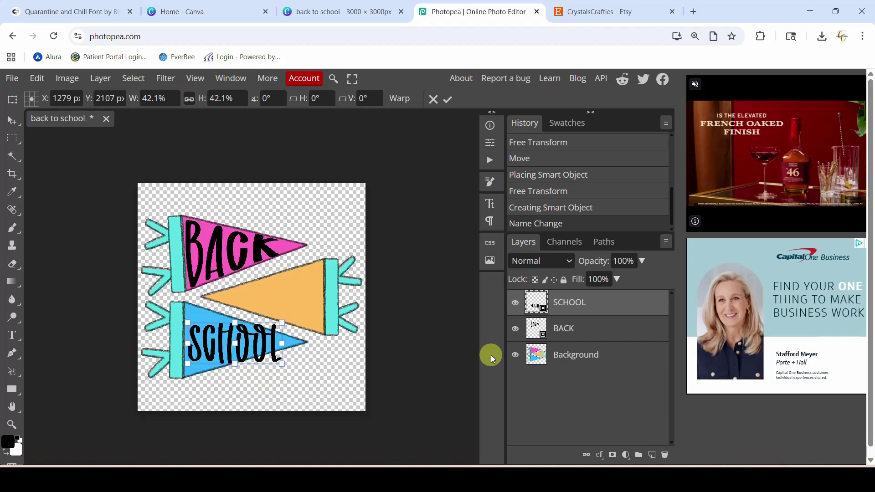
# Warp the SCHOOL lettering so it tapers along the edges of the blue pennant, and apply the warp
pyautogui.click(30, 80)
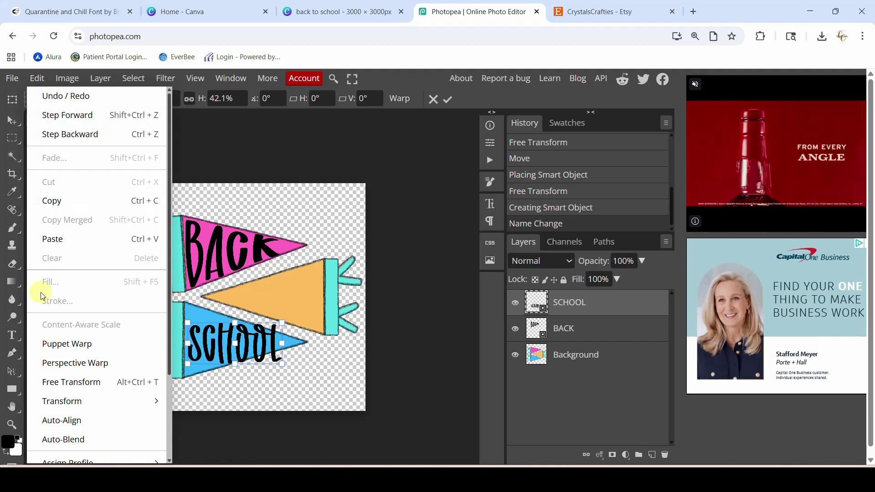
pyautogui.moveTo(56, 399)
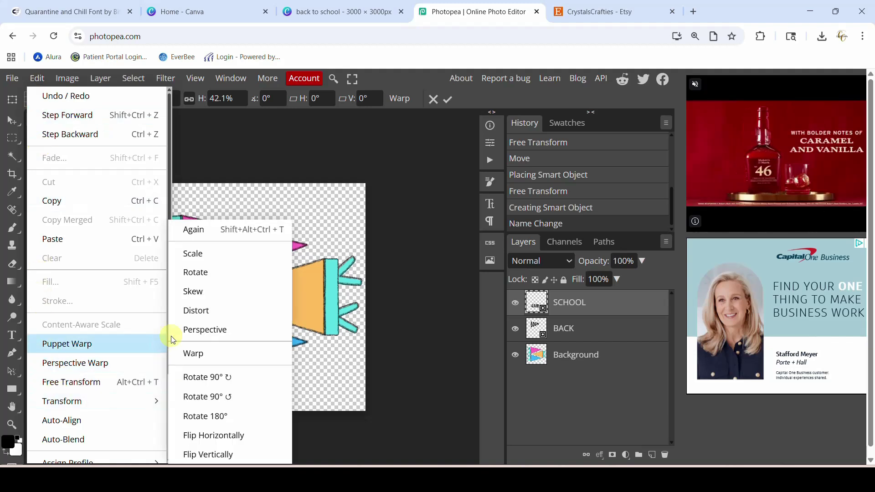
pyautogui.click(201, 355)
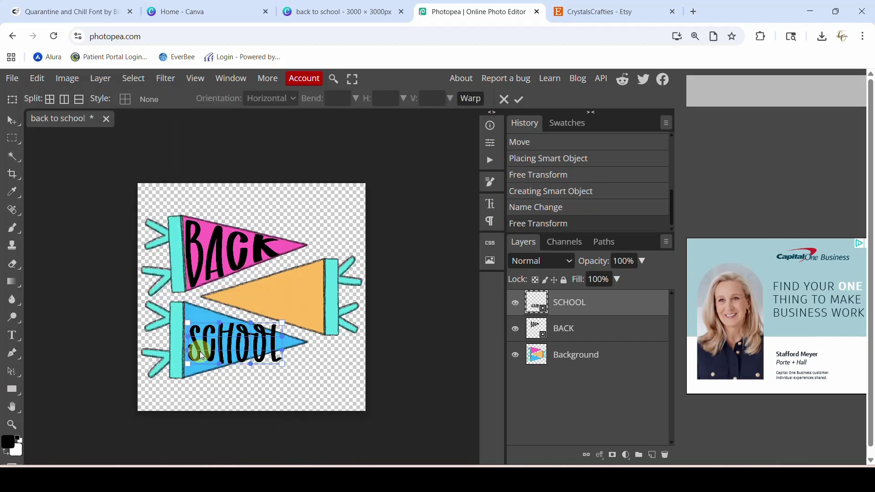
pyautogui.moveTo(191, 324); pyautogui.dragTo(189, 310)
pyautogui.moveTo(186, 364); pyautogui.dragTo(189, 376)
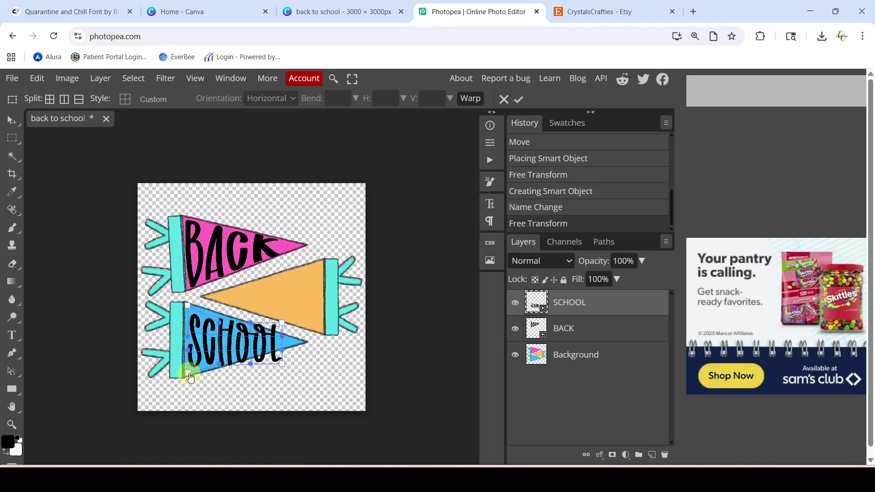
pyautogui.moveTo(284, 368); pyautogui.dragTo(283, 340)
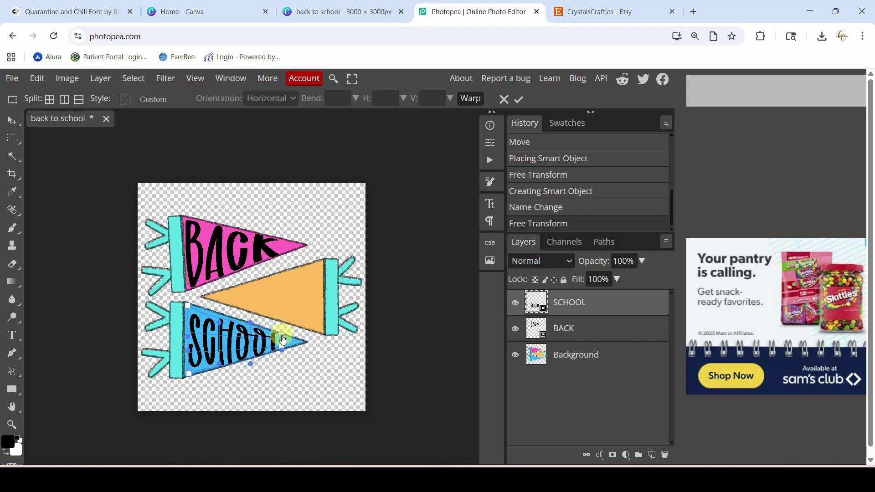
pyautogui.moveTo(219, 327); pyautogui.dragTo(223, 321)
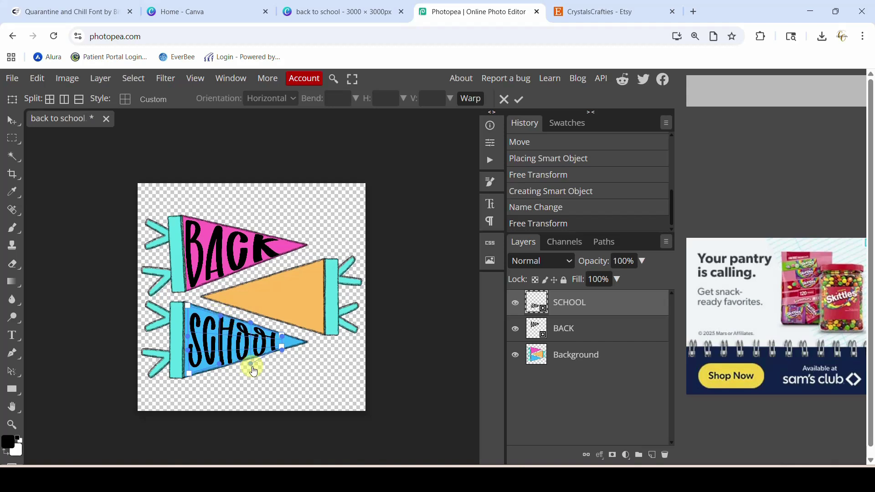
pyautogui.moveTo(250, 368); pyautogui.dragTo(224, 371)
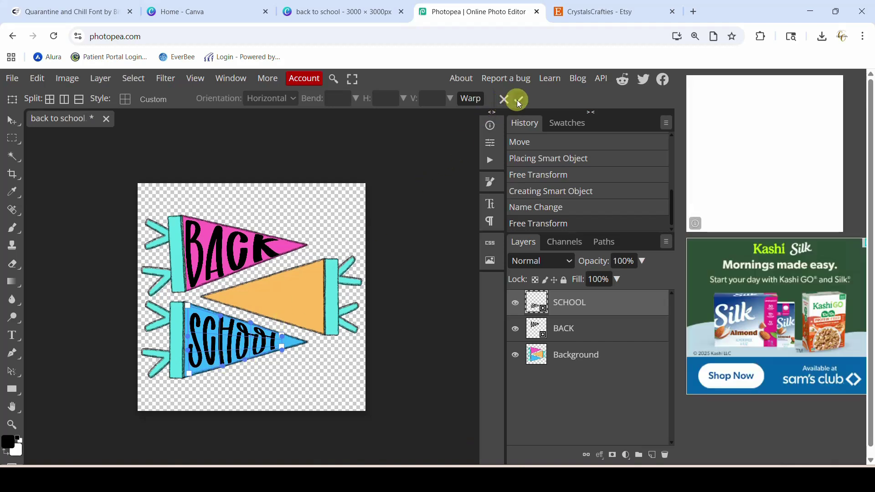
pyautogui.press('Return')
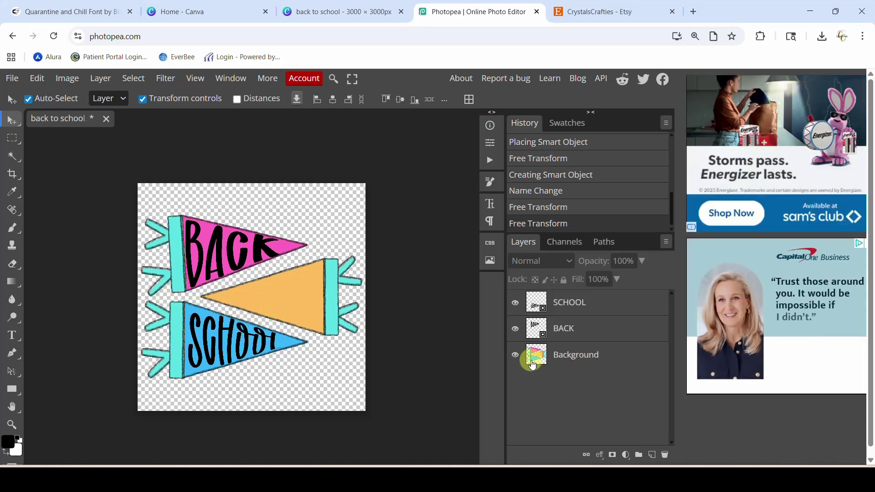
# Compare the lettering with and without the pennants, leaving the Background layer hidden
pyautogui.click(515, 355)
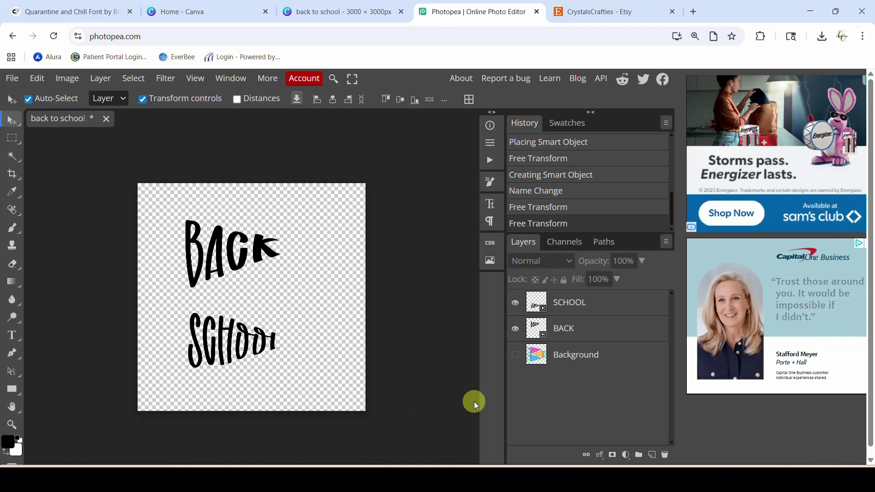
pyautogui.click(514, 354)
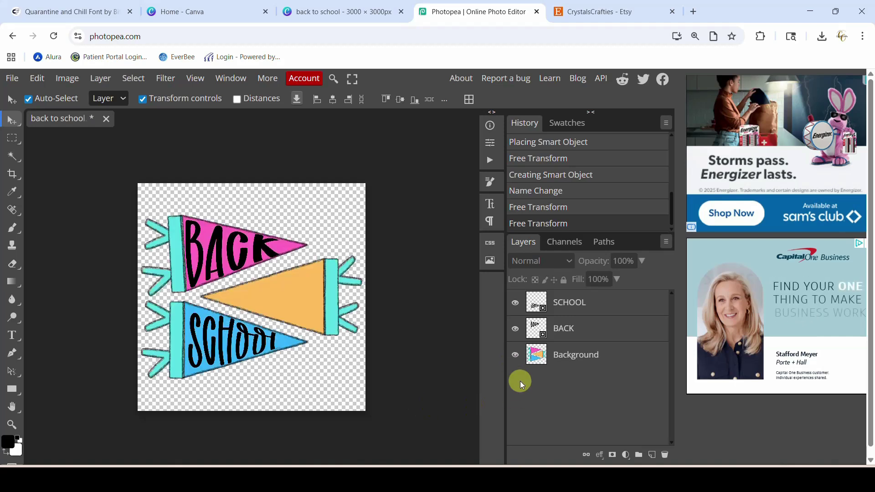
pyautogui.click(515, 355)
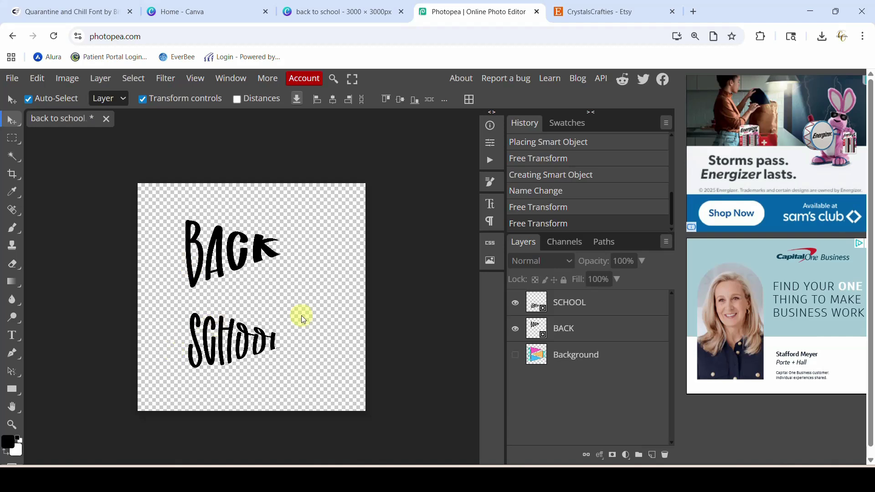
pyautogui.click(515, 355)
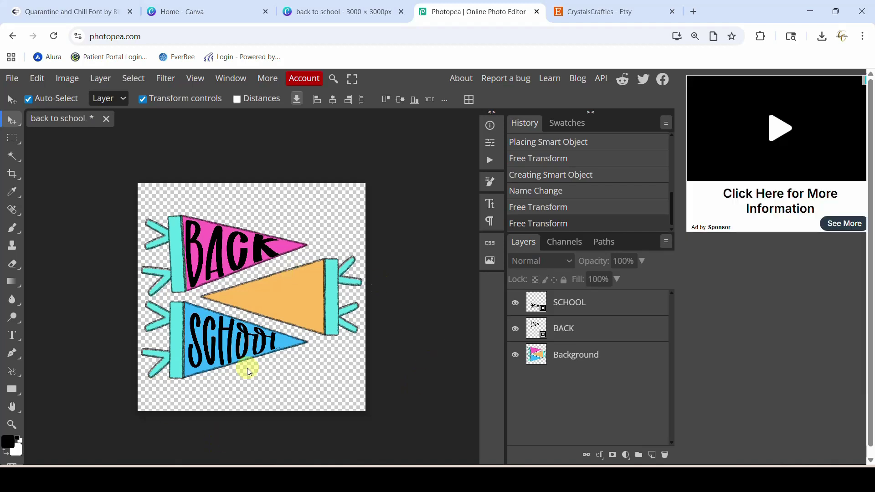
pyautogui.click(515, 355)
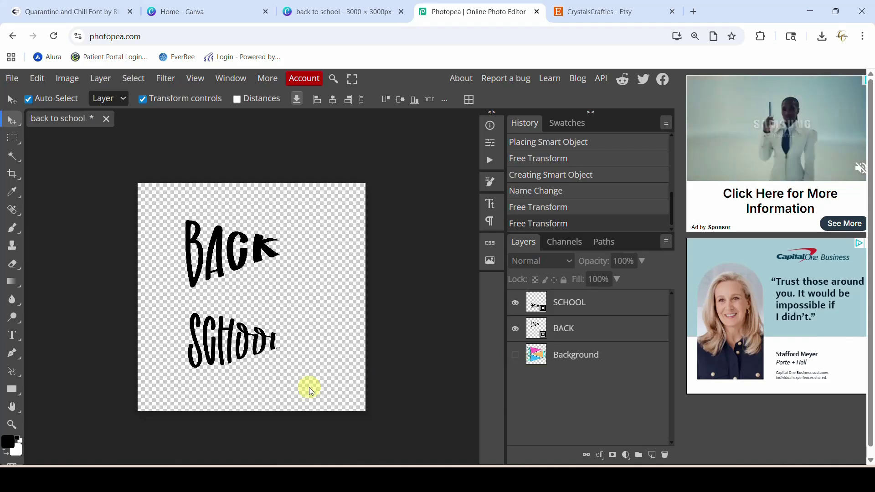
# Export the visible lettering as a 3000 × 3000 px PNG at 100% quality, keeping the name back to school
pyautogui.click(12, 79)
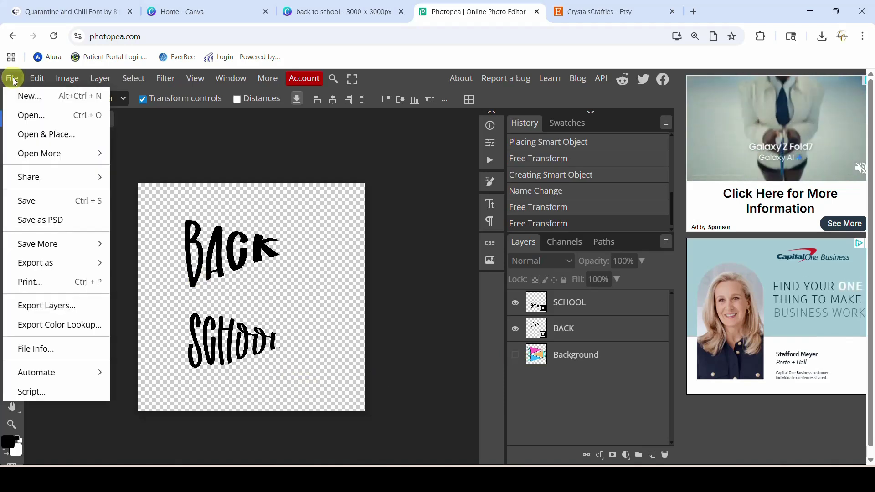
pyautogui.moveTo(33, 261)
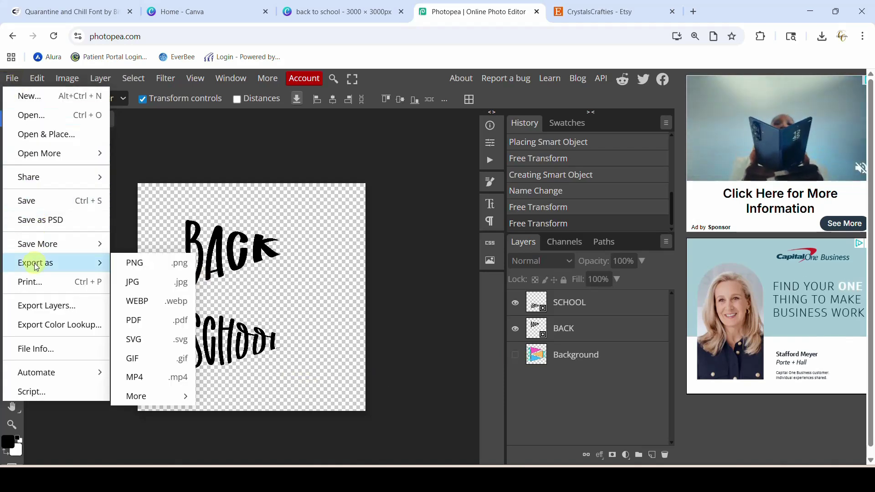
pyautogui.click(135, 263)
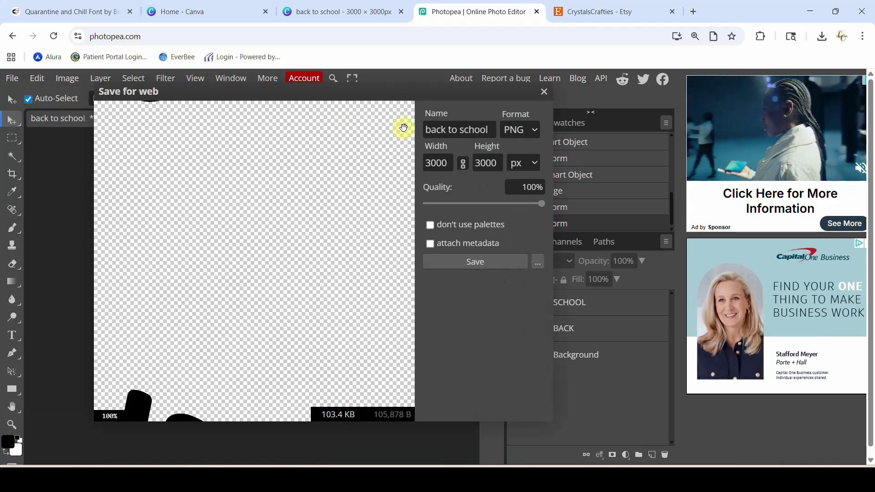
pyautogui.click(443, 129)
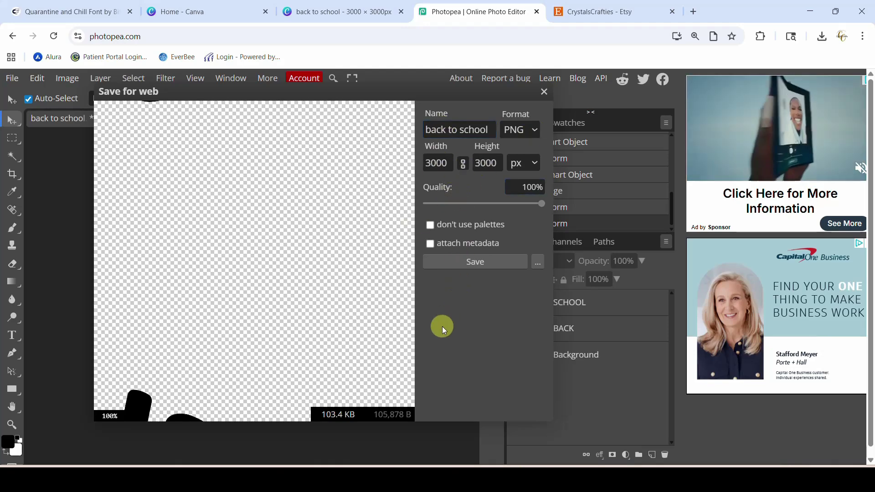
pyautogui.click(474, 260)
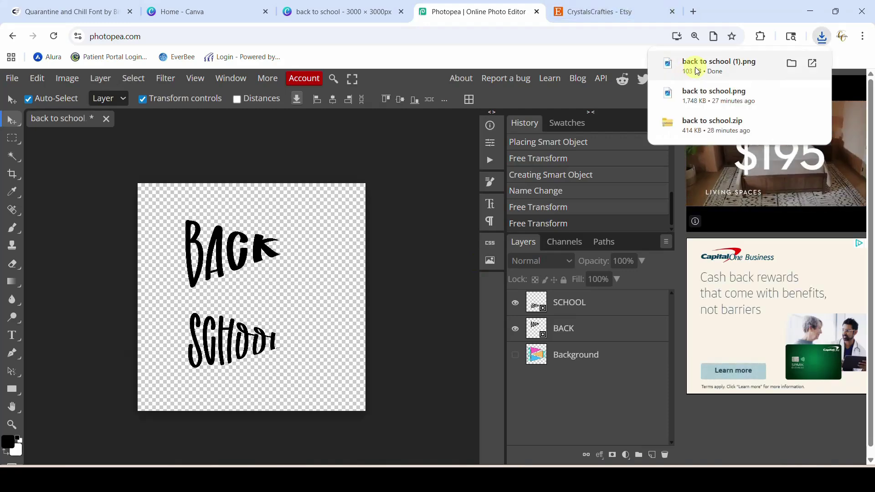
# Switch to the back to school design in Canva and upload back to school (1) from the Downloads folder
pyautogui.click(353, 15)
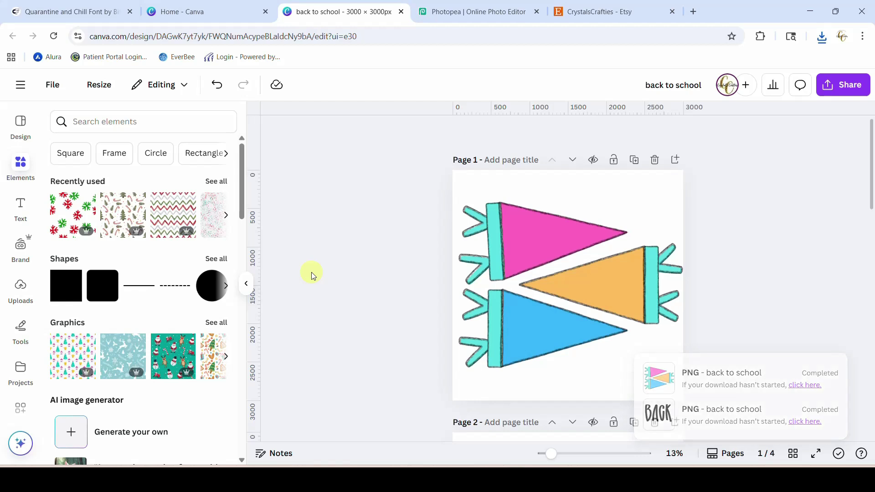
pyautogui.click(16, 296)
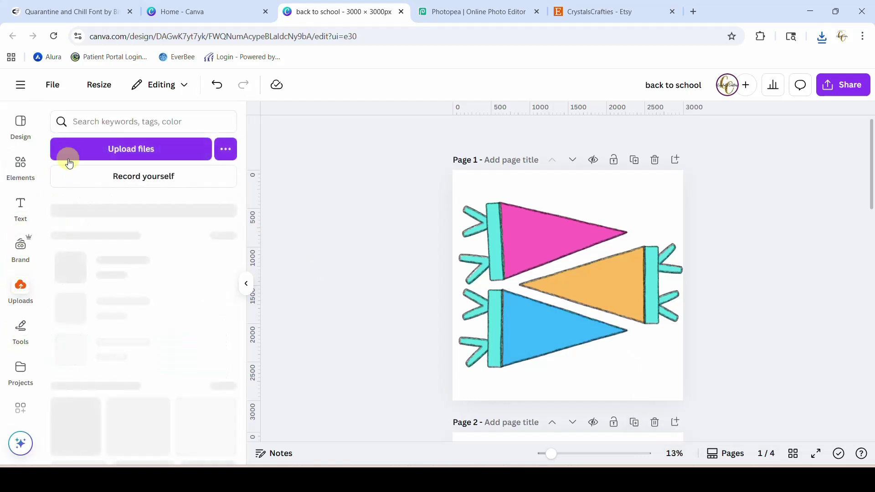
pyautogui.click(82, 146)
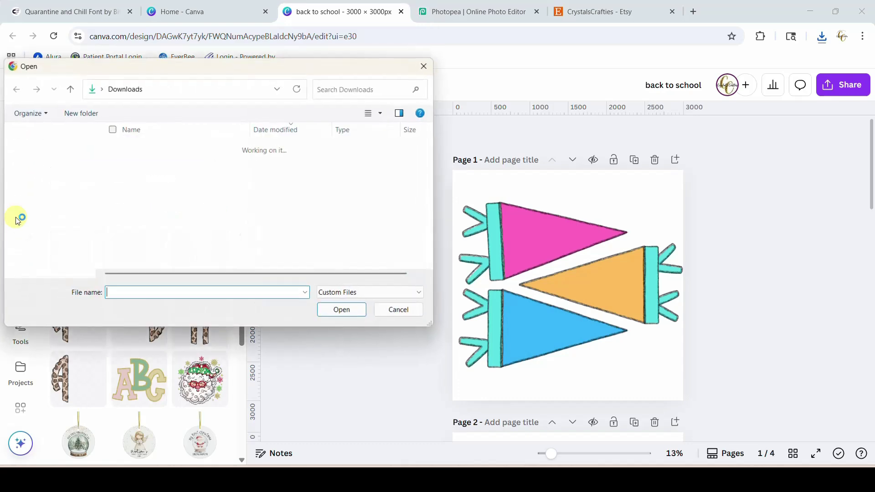
pyautogui.click(141, 162)
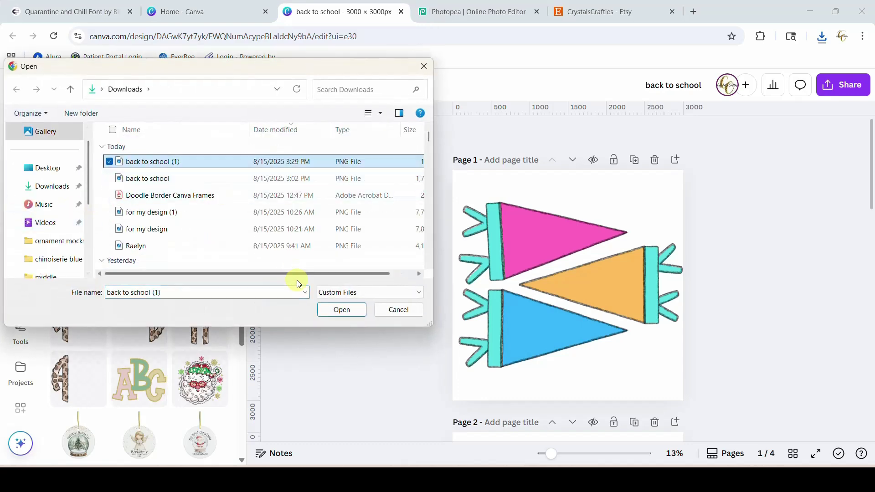
pyautogui.click(336, 314)
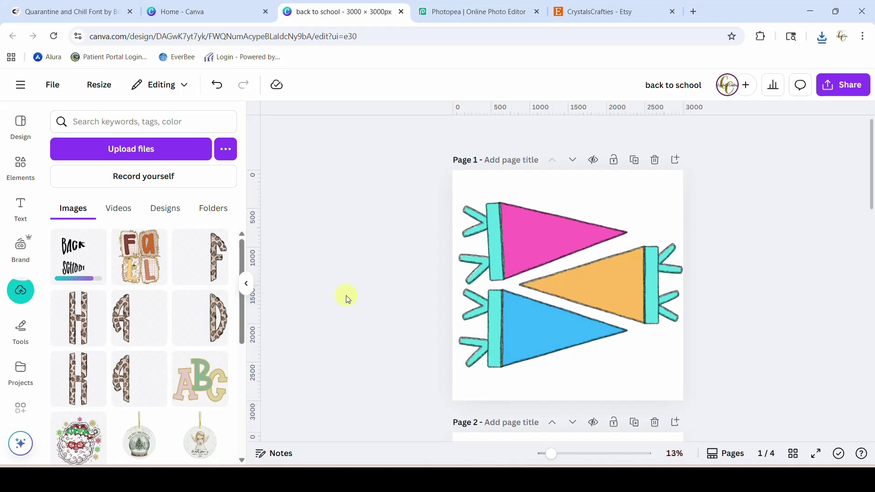
# Add the uploaded lettering to Page 1 and enlarge it to fill the page, aligning BACK and SCHOOL with the pink and blue pennants
pyautogui.moveTo(82, 270)
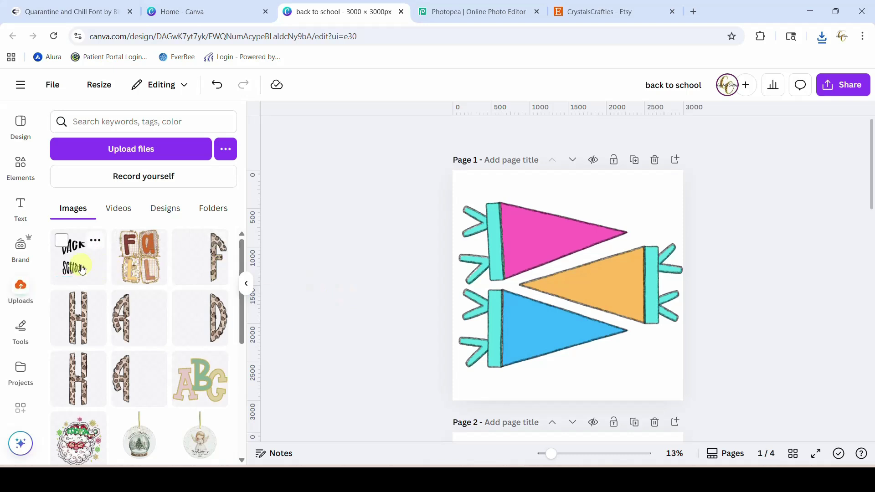
pyautogui.click(246, 283)
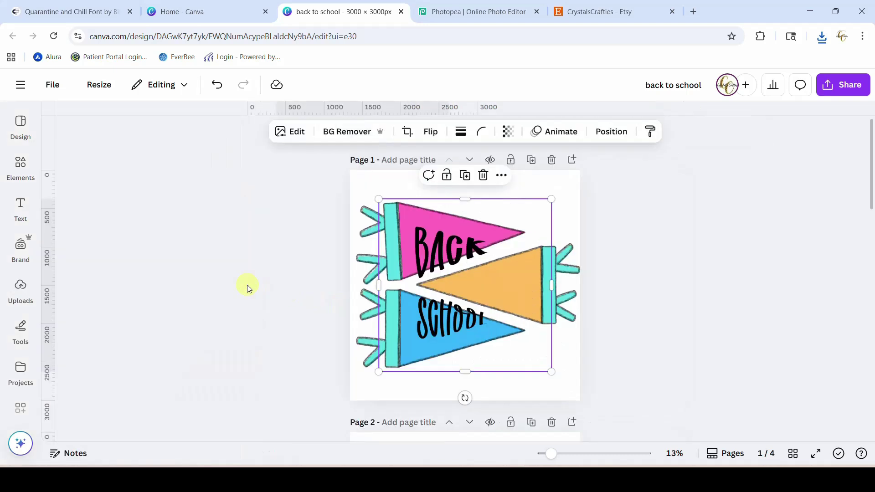
pyautogui.moveTo(379, 372); pyautogui.dragTo(360, 392)
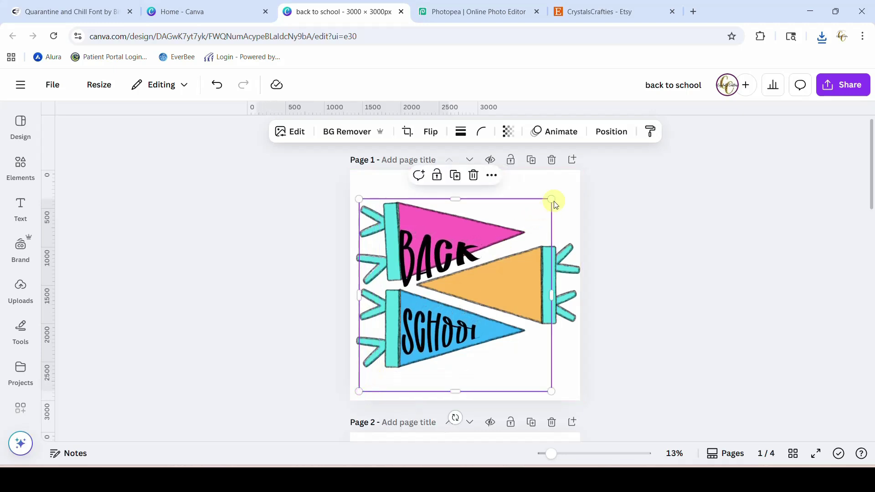
pyautogui.moveTo(551, 198); pyautogui.dragTo(575, 174)
pyautogui.moveTo(360, 391); pyautogui.dragTo(354, 399)
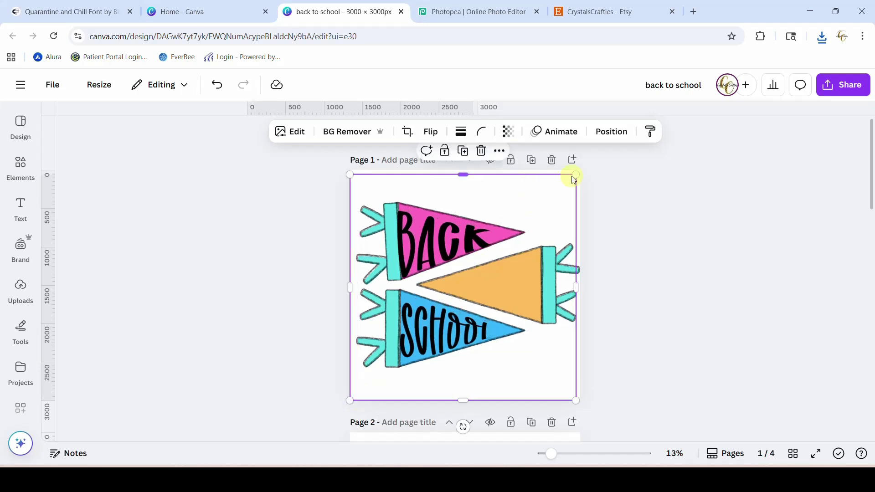
pyautogui.moveTo(576, 174); pyautogui.dragTo(582, 169)
pyautogui.click(680, 255)
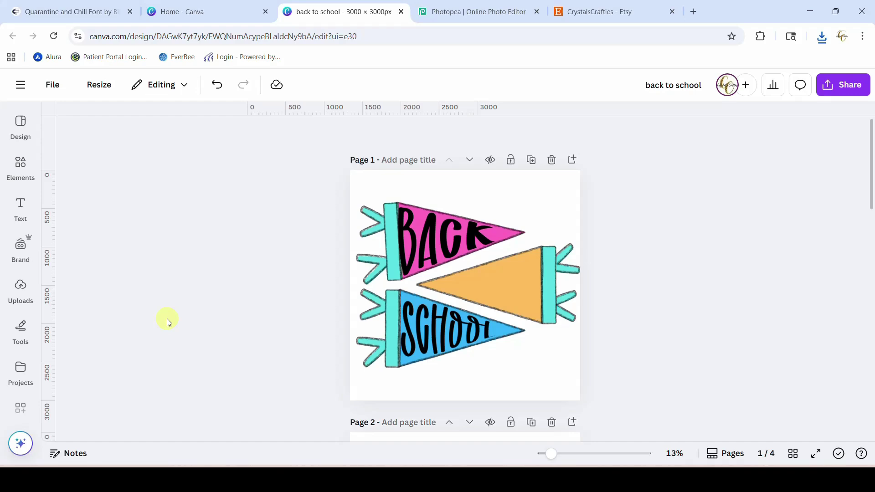
pyautogui.click(484, 12)
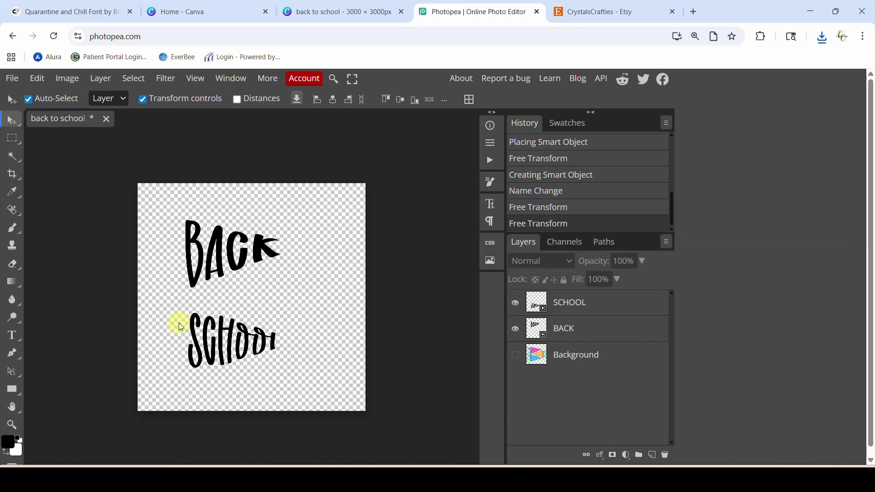
pyautogui.click(332, 12)
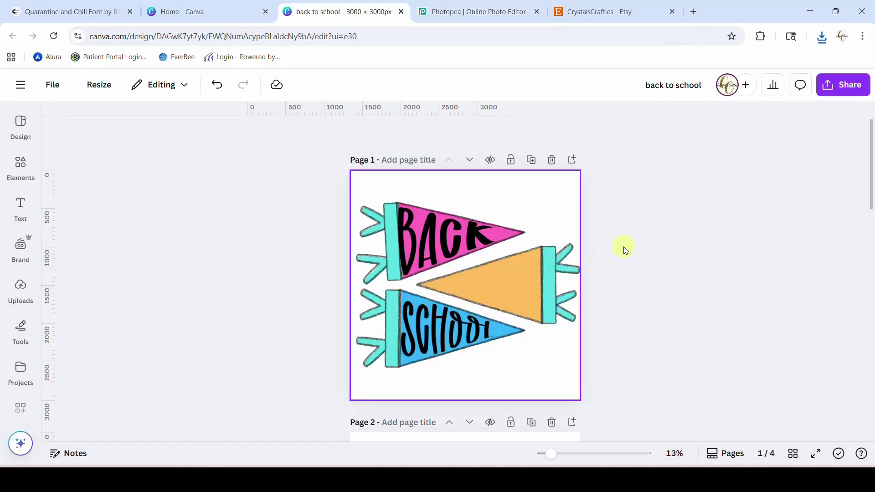